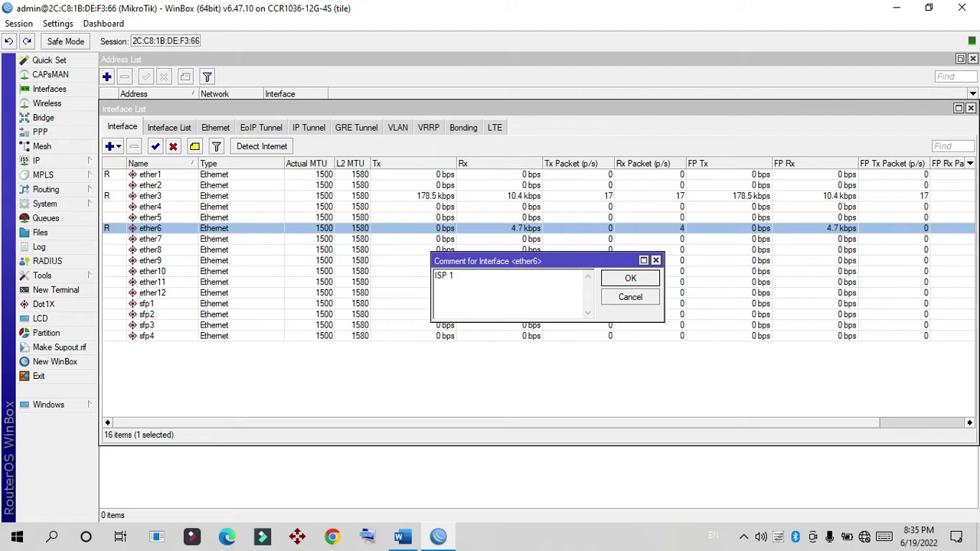
Save the ISP 1 comment on interface ether6 and add the comment ISP 2 to interface ether1
click(630, 278)
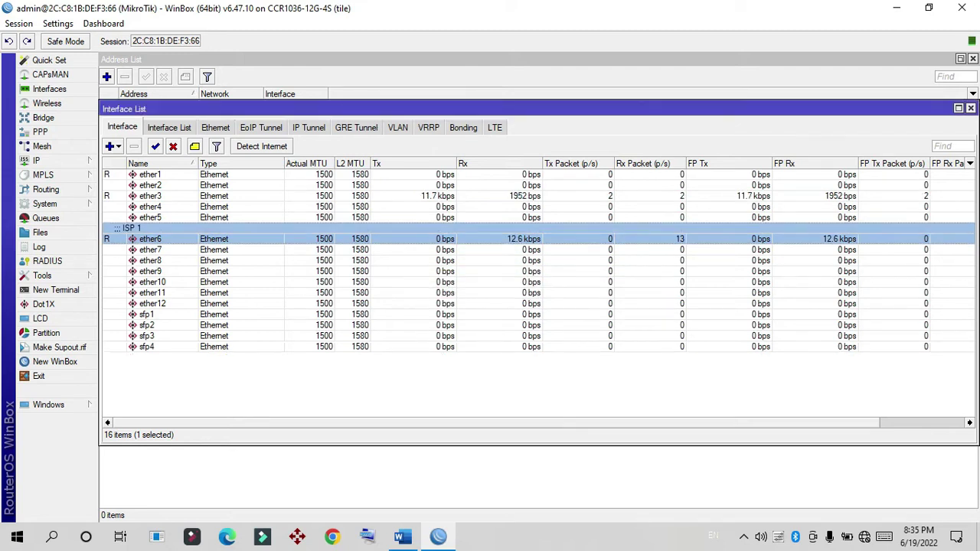
click(150, 175)
right_click(150, 174)
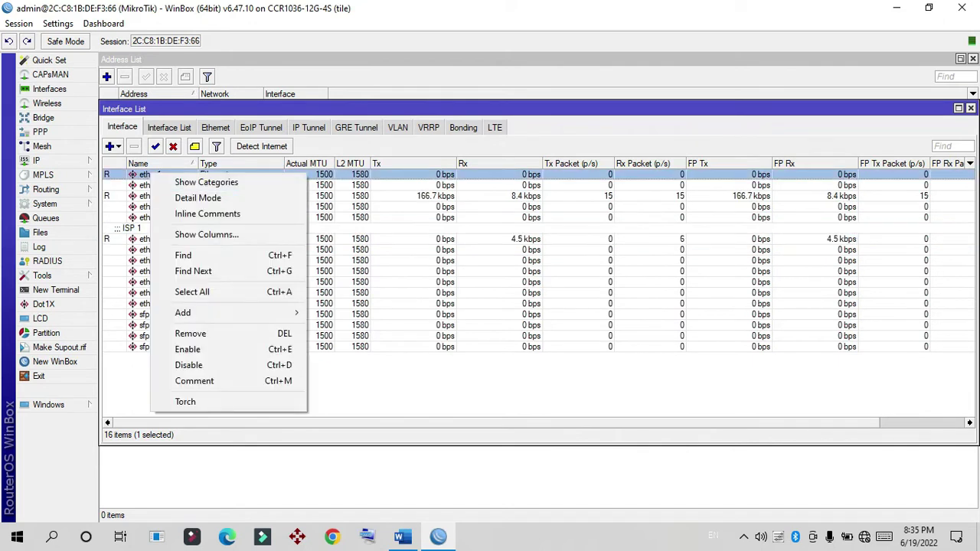
click(194, 381)
text(ISP 2)
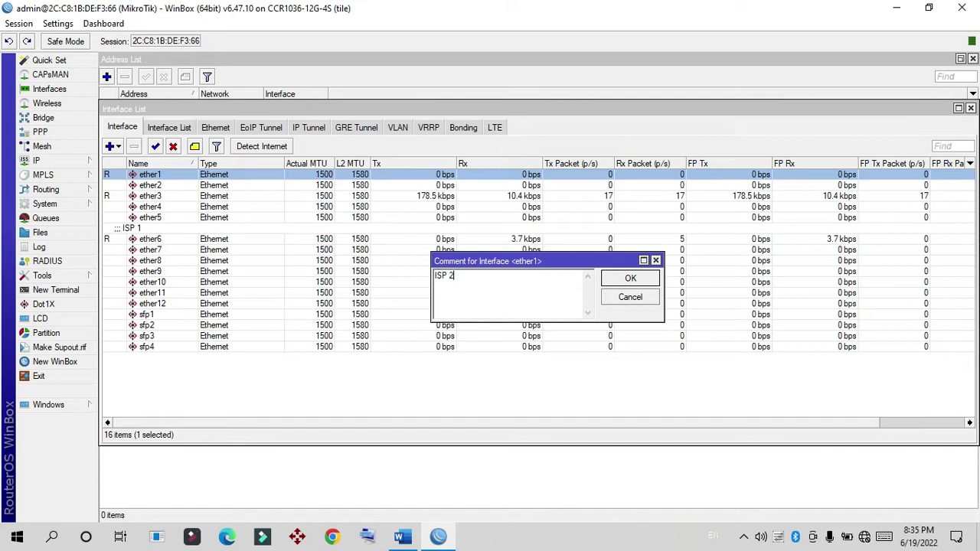
key(Return)
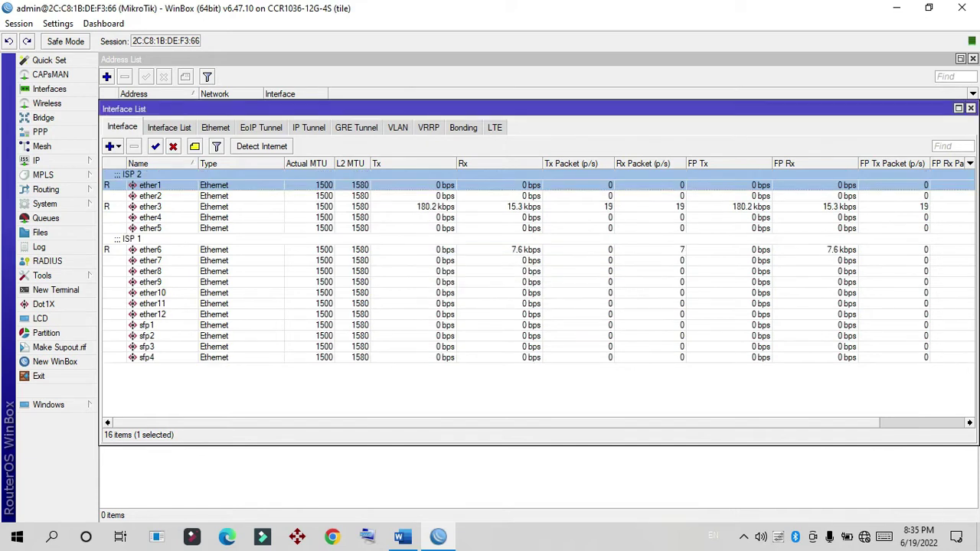
Add the comment LAN CONNECTION to interface ether3
click(179, 207)
right_click(180, 207)
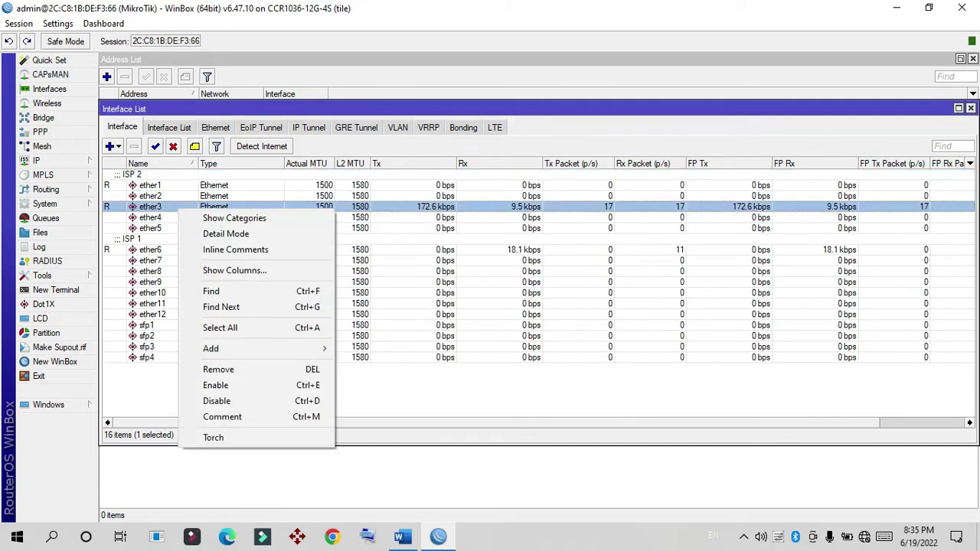
click(222, 417)
text(LAN CONNECTION)
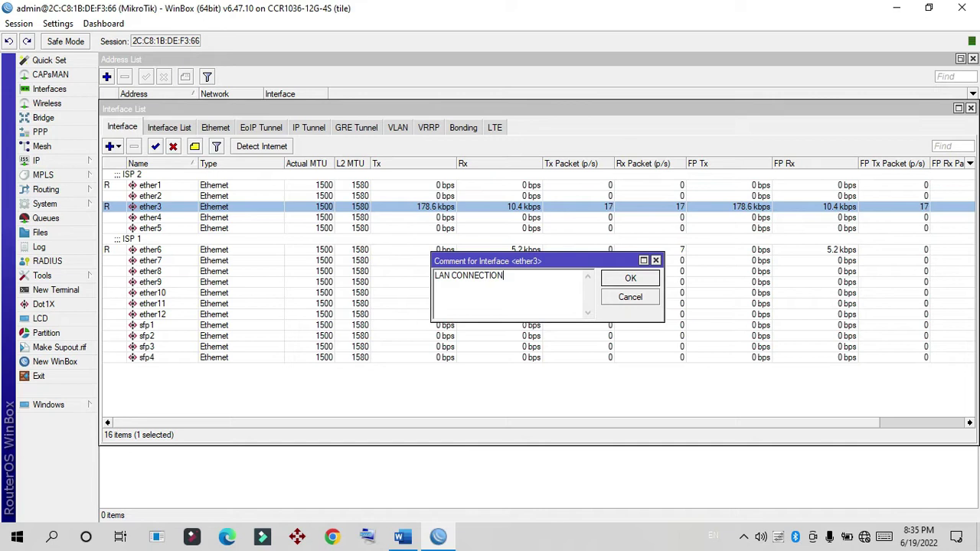
key(Return)
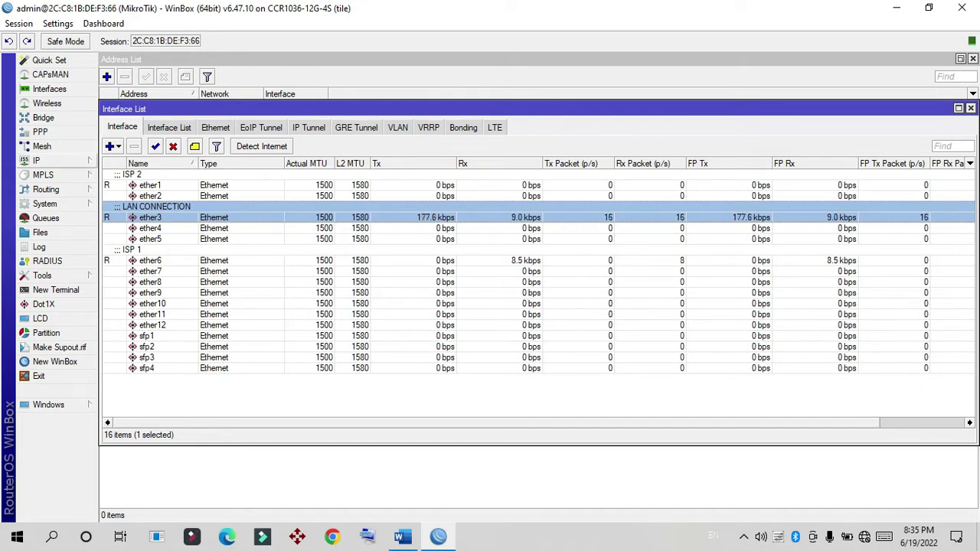
Check the ISP 1 address in the Word document and add 192.168.1.100/24 to the router's IP address list
click(46, 160)
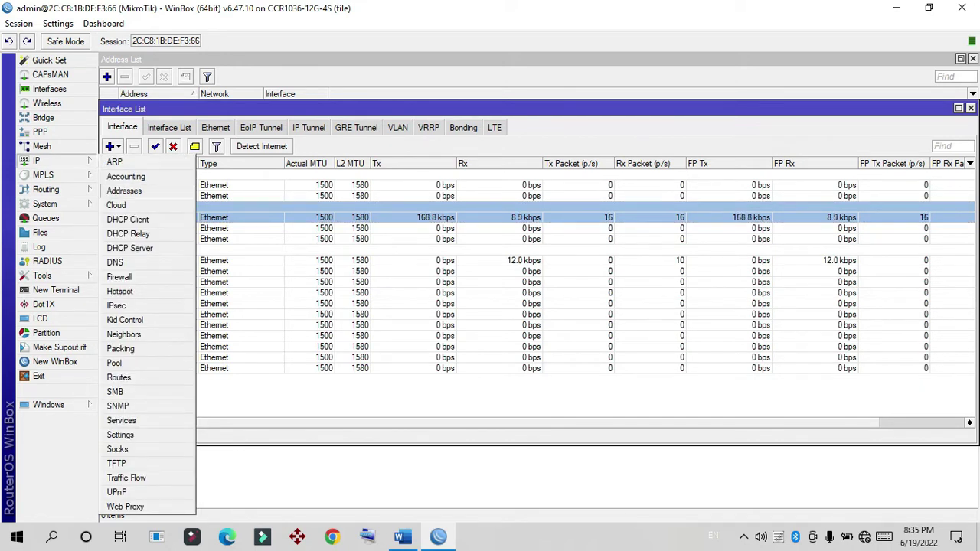
click(124, 190)
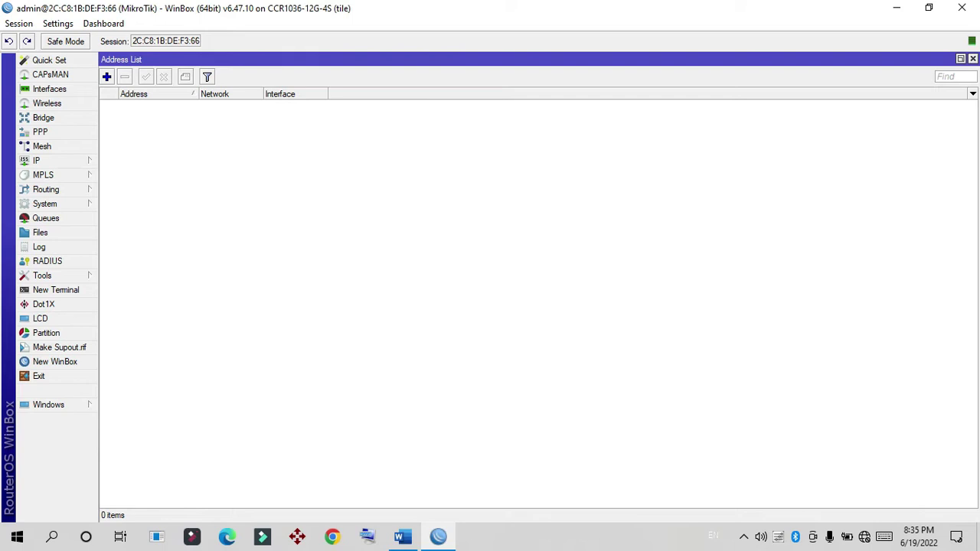
click(107, 77)
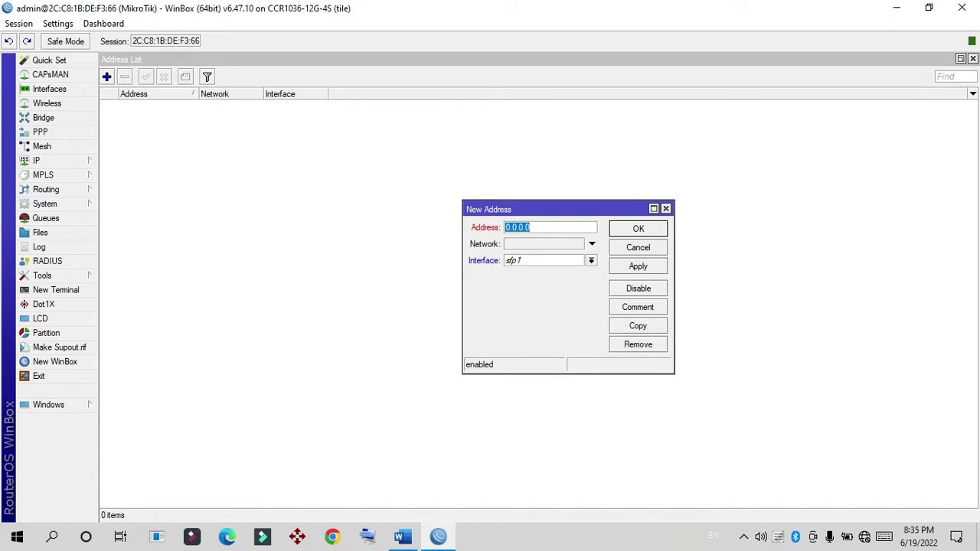
click(402, 537)
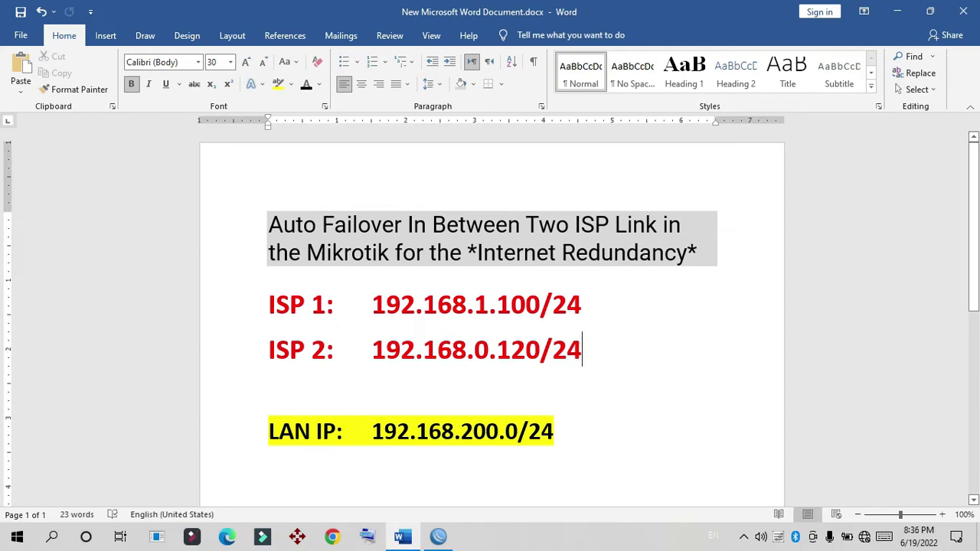
key(alt+Tab)
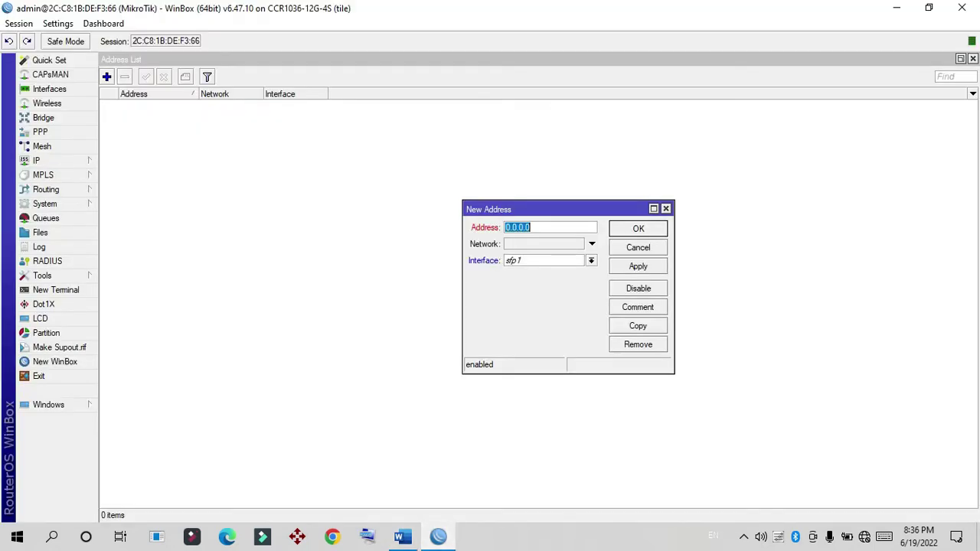
text(192.168.1.100/24)
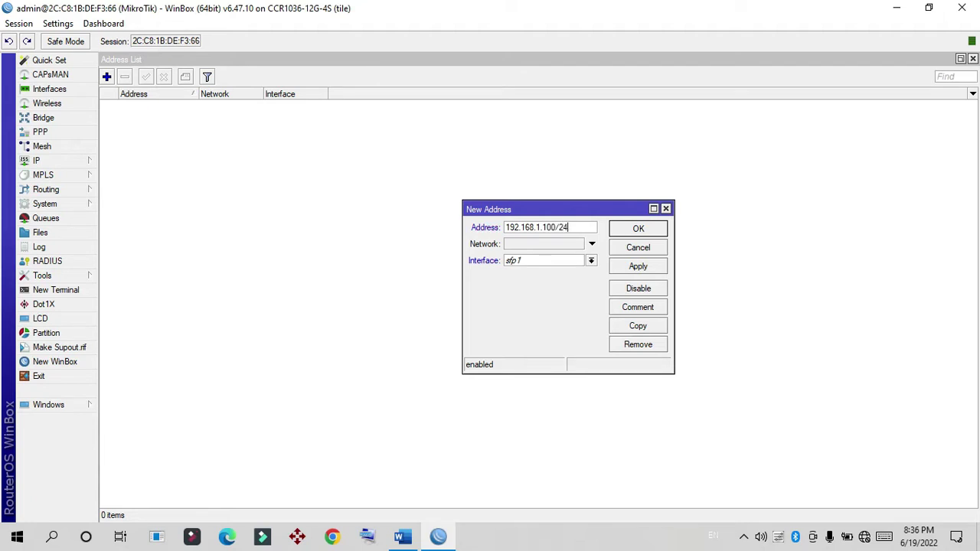
click(638, 266)
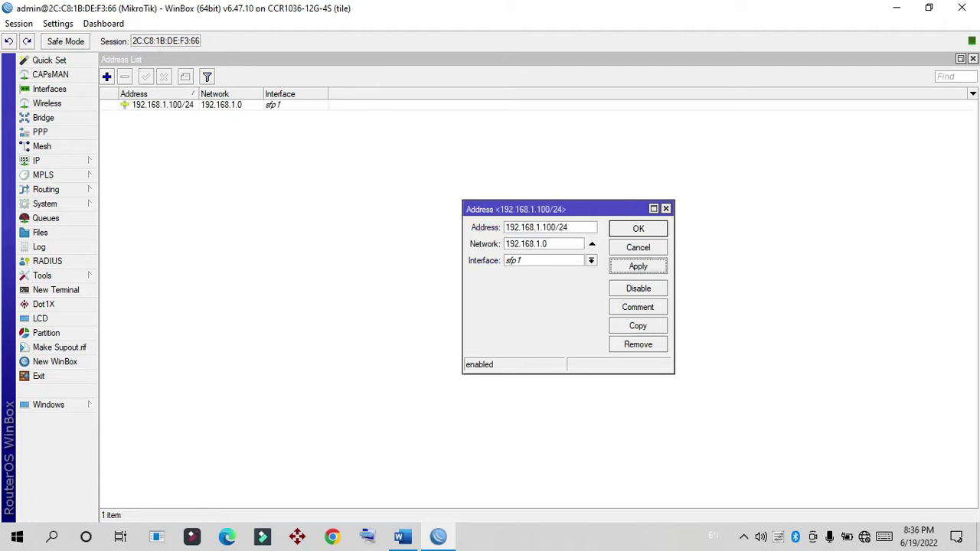
Add the comment ISP 1 Connection to the 192.168.1.100/24 address and save the entry
click(637, 307)
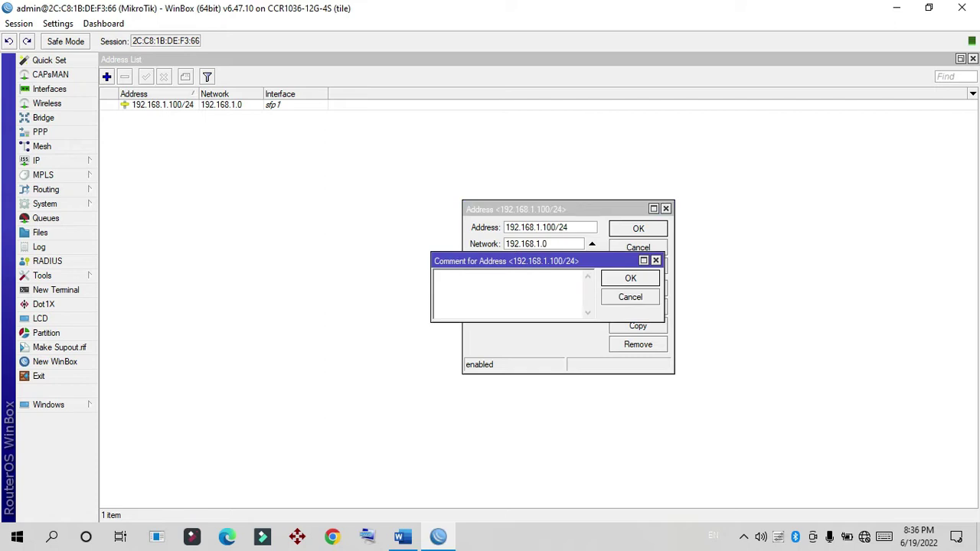
text(ISP 1 COnnection)
key(Left)
key(Left)
key(Left)
key(BackSpace)
text(o)
key(Return)
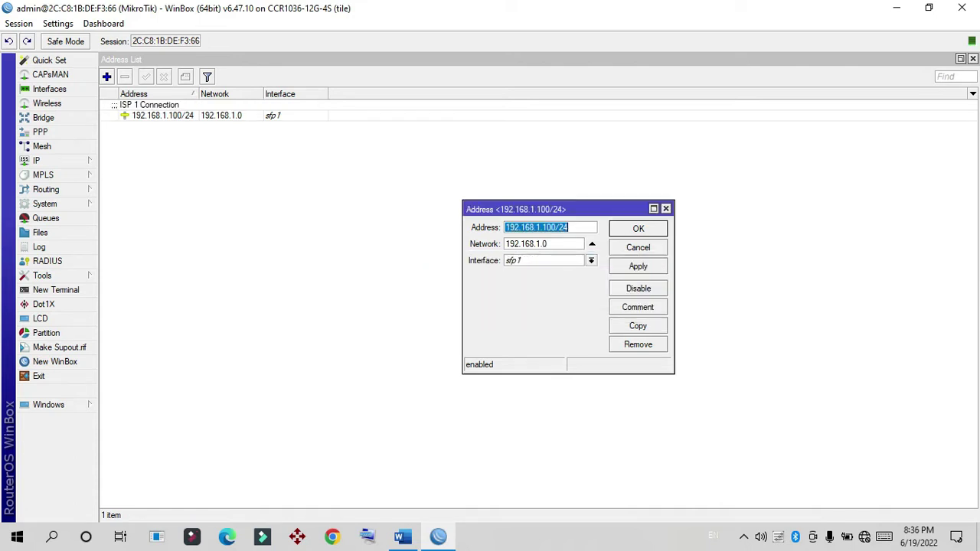
key(Return)
key(Insert)
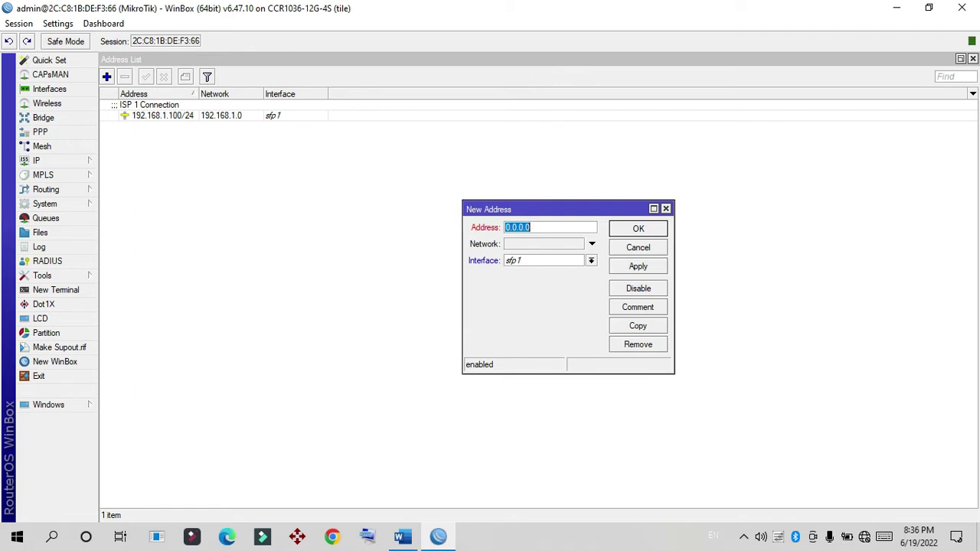
click(666, 208)
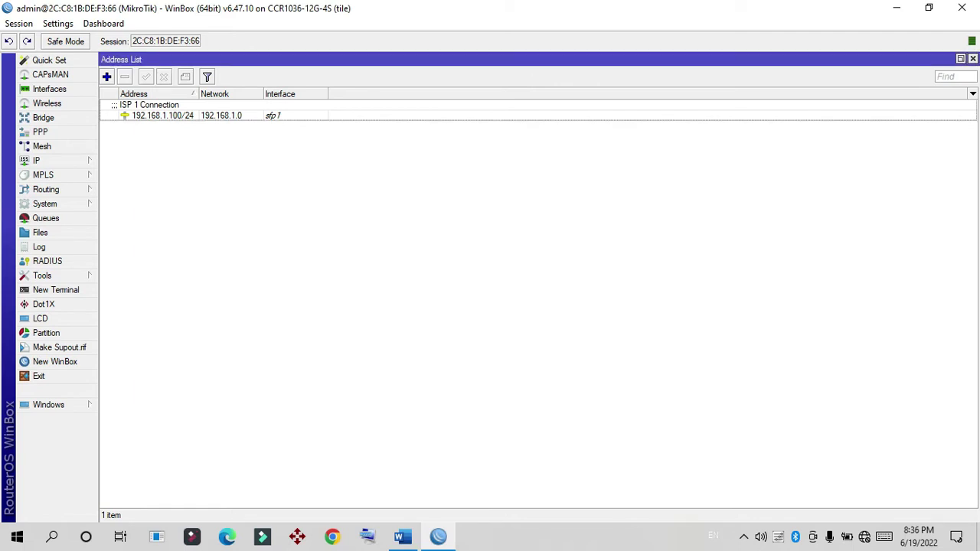
Assign the 192.168.1.100/24 address to interface ether1 and apply the change
double_click(189, 116)
click(592, 261)
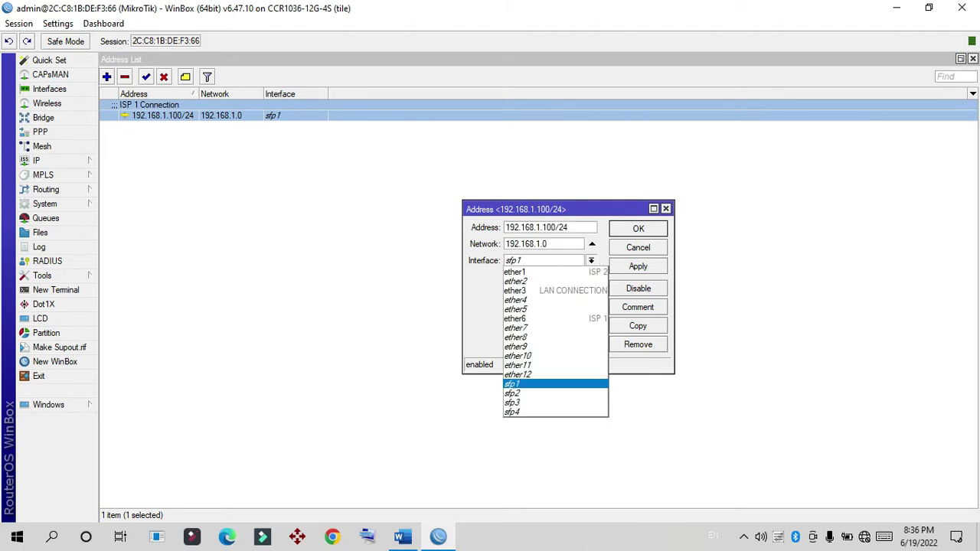
key(Return)
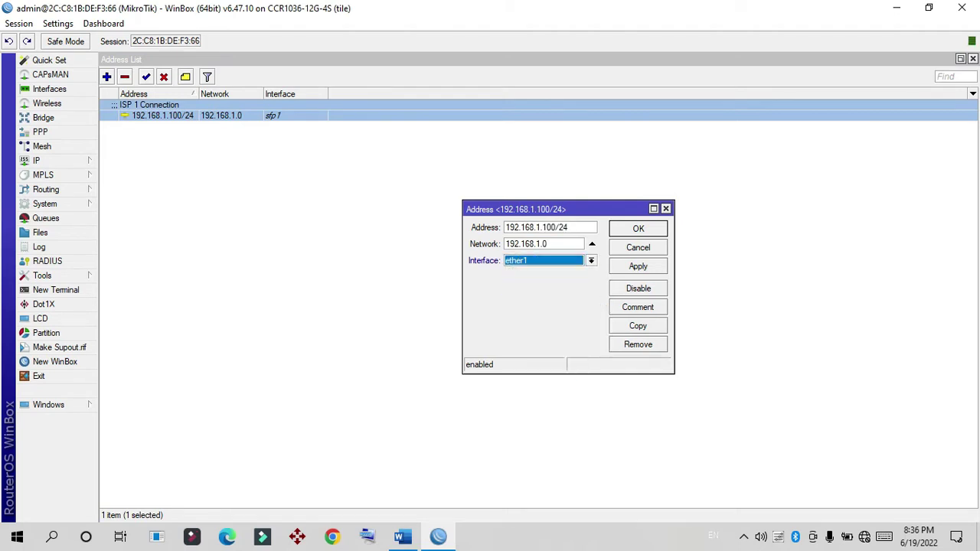
key(alt+Down)
key(Down)
key(Down)
key(Down)
key(Down)
key(Down)
key(Up)
key(Up)
key(Up)
key(Up)
key(Up)
key(Return)
key(Return)
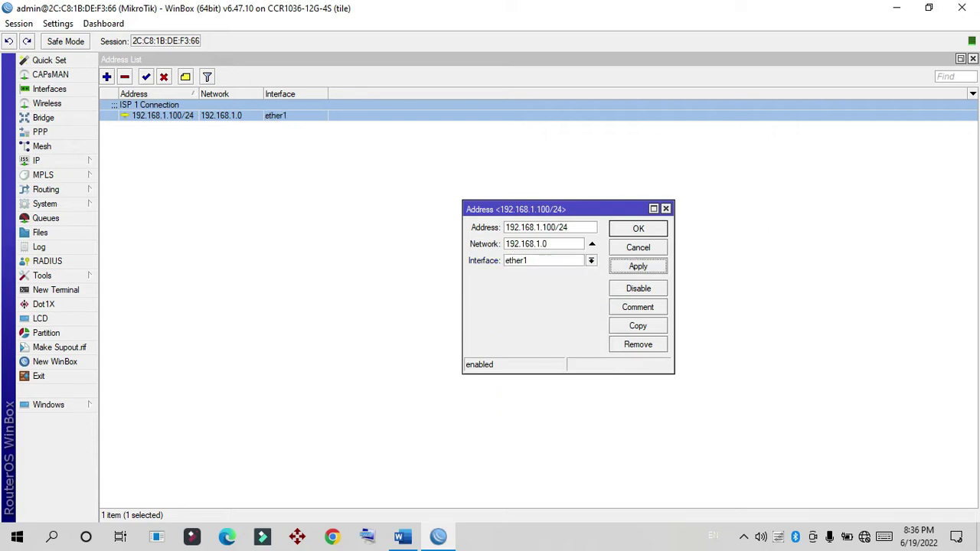
Check the ISP 2 address in the Word document and add 192.168.0.120/24 as a new IP address
key(Insert)
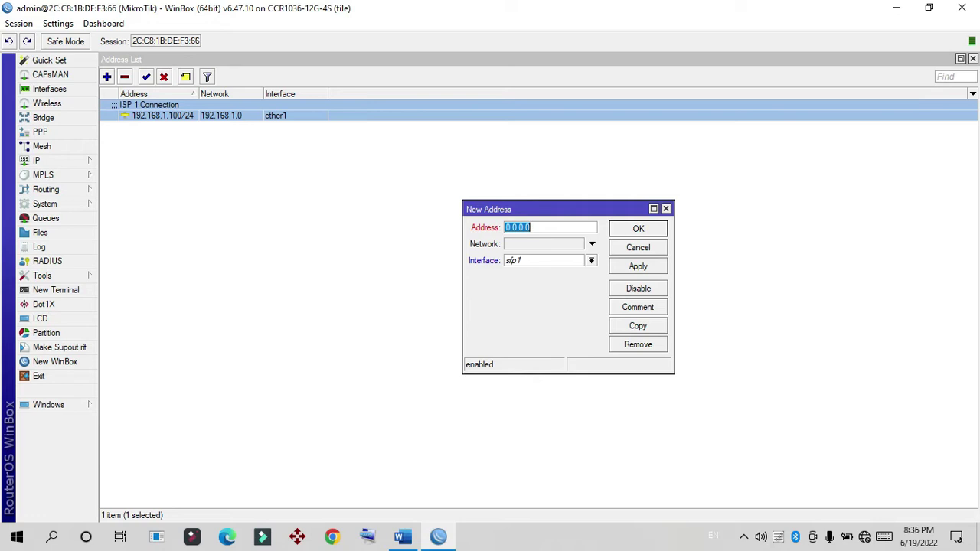
click(402, 537)
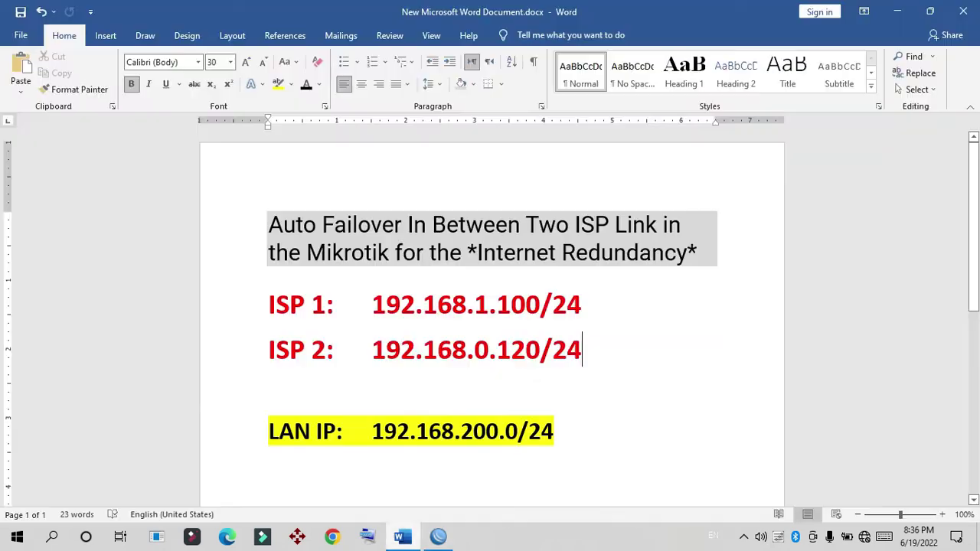
key(alt+Tab)
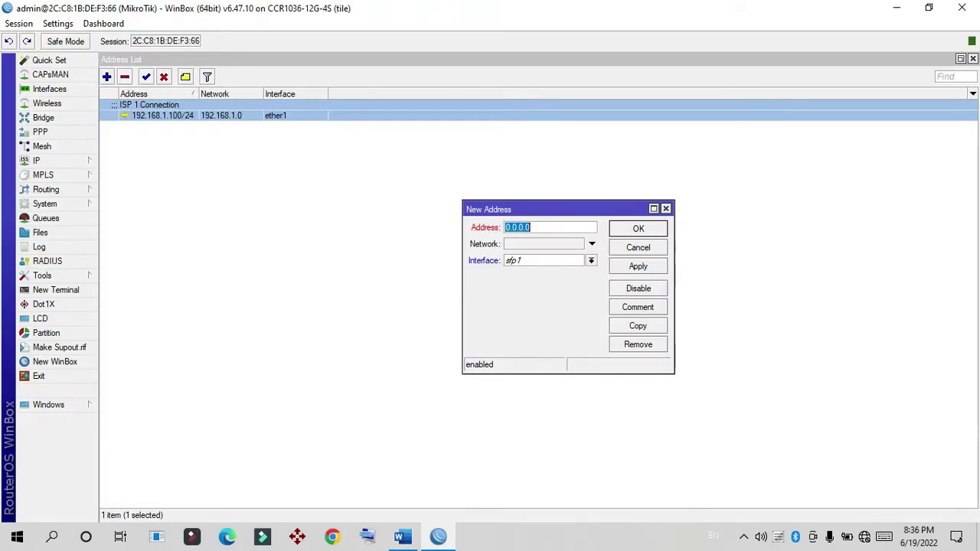
text(192.168)
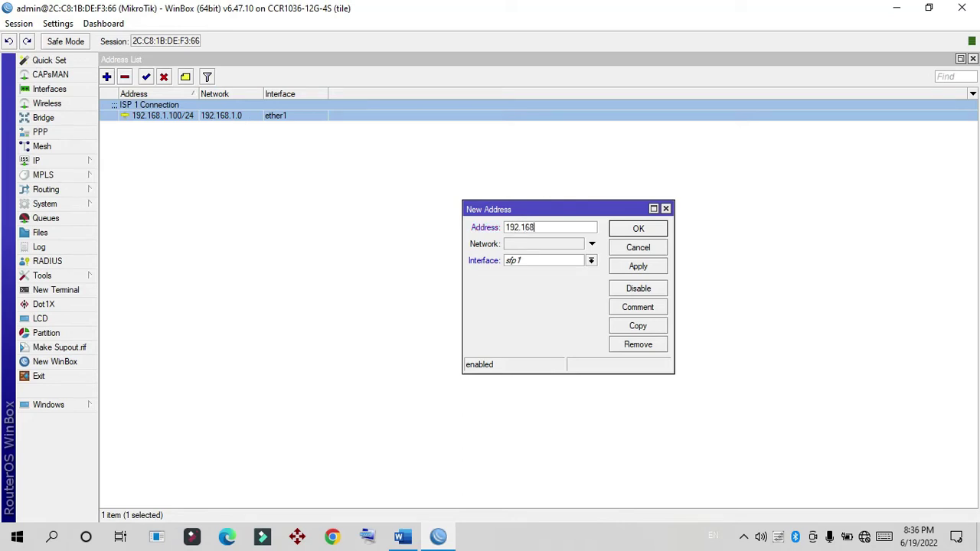
text(.0.120/24)
click(638, 266)
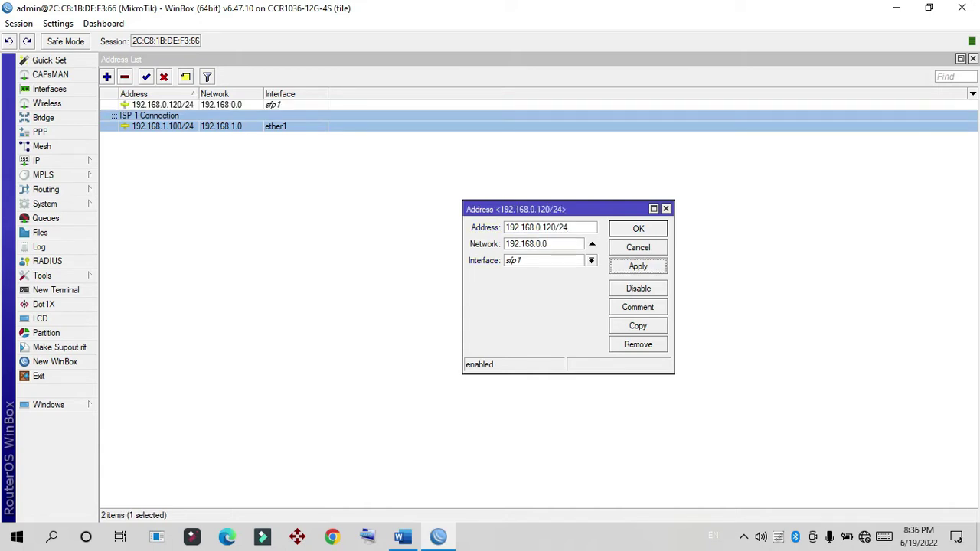
Choose ether6 as the interface for the 192.168.0.120/24 address
click(591, 260)
click(547, 318)
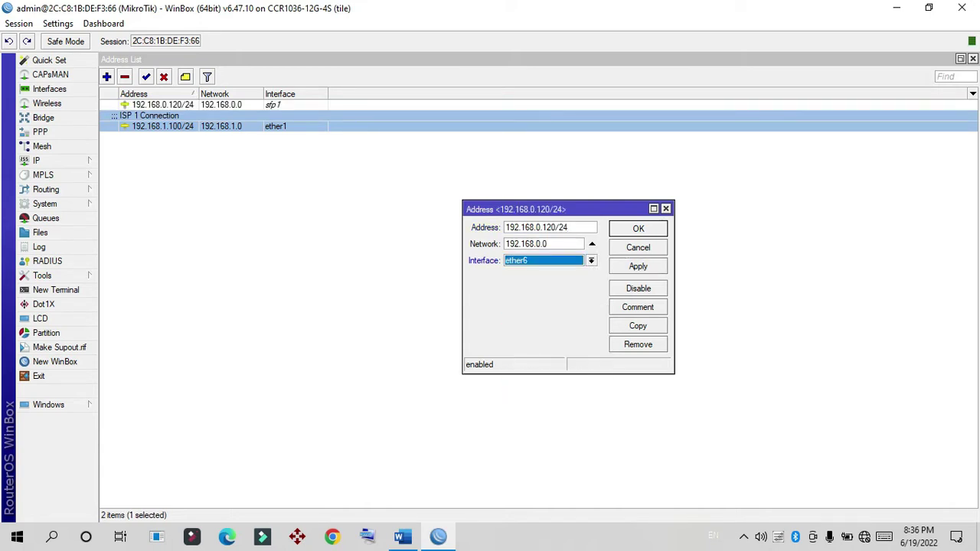
click(591, 260)
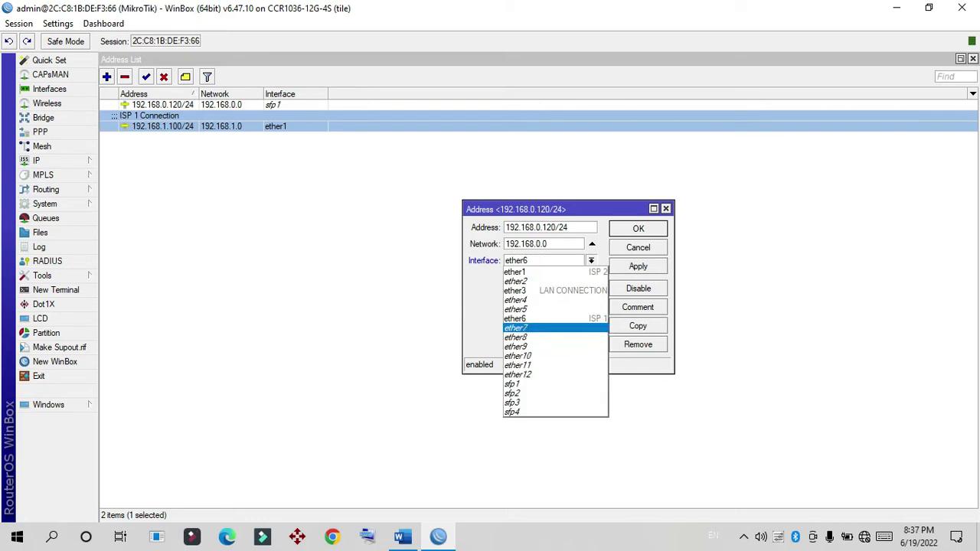
key(Return)
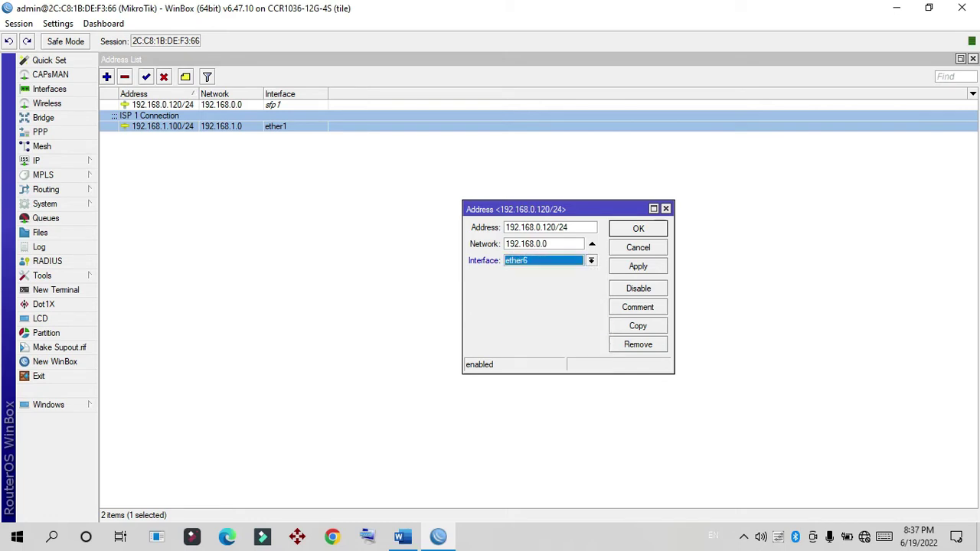
Add the comment ISP 1 to the 192.168.0.120/24 address and save the entry
click(638, 307)
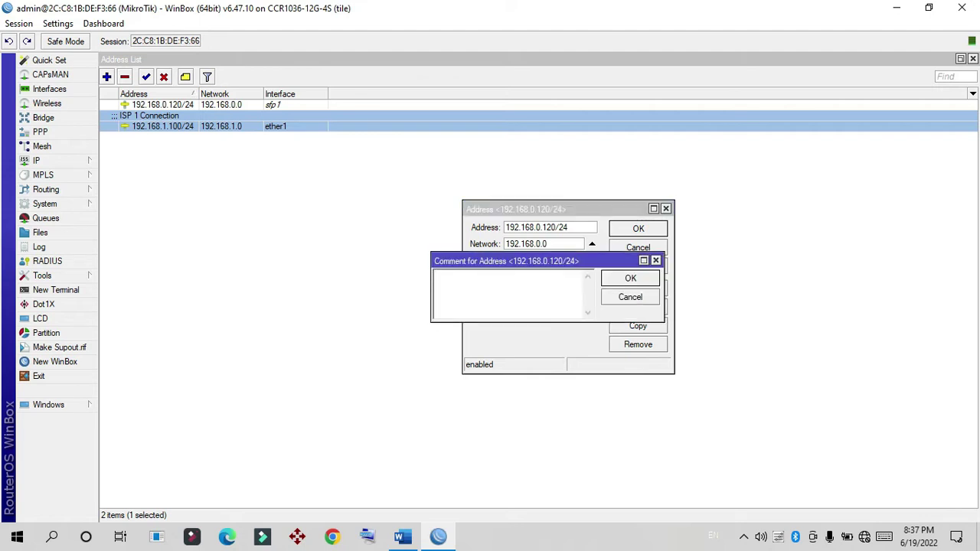
text(ISP 1)
click(630, 278)
click(638, 229)
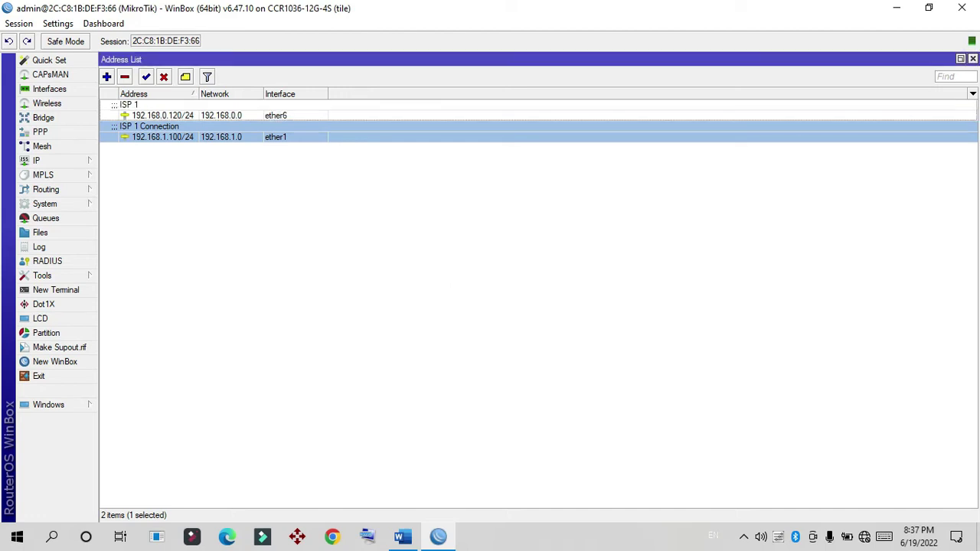
click(452, 281)
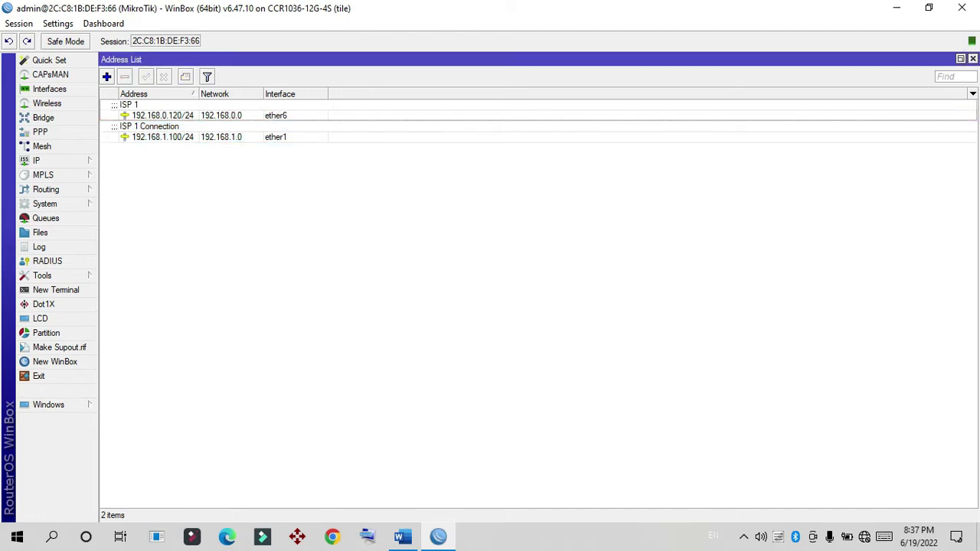
Change the comment of the 192.168.1.100/24 address to ISP 2 Connection and save the entry
double_click(162, 136)
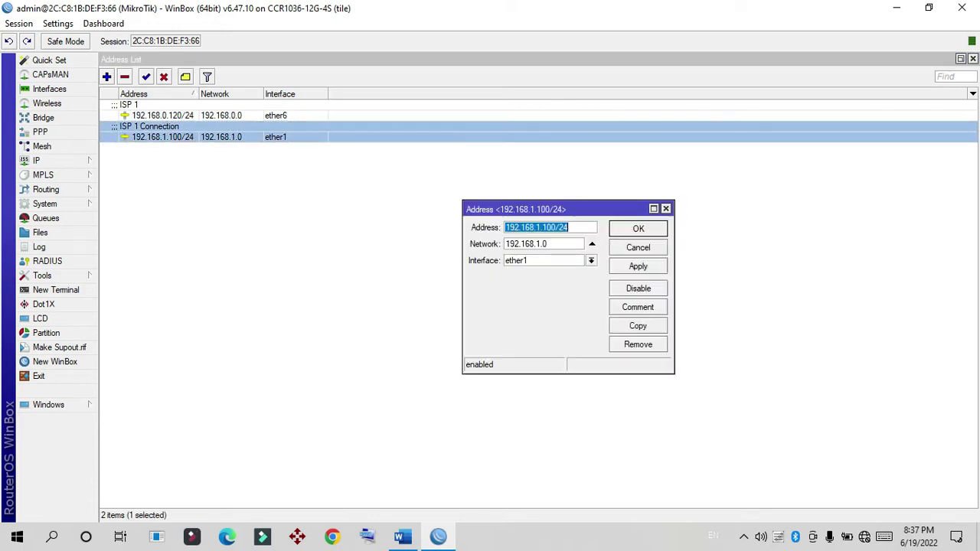
click(637, 307)
click(453, 276)
key(BackSpace)
text(2 Connection)
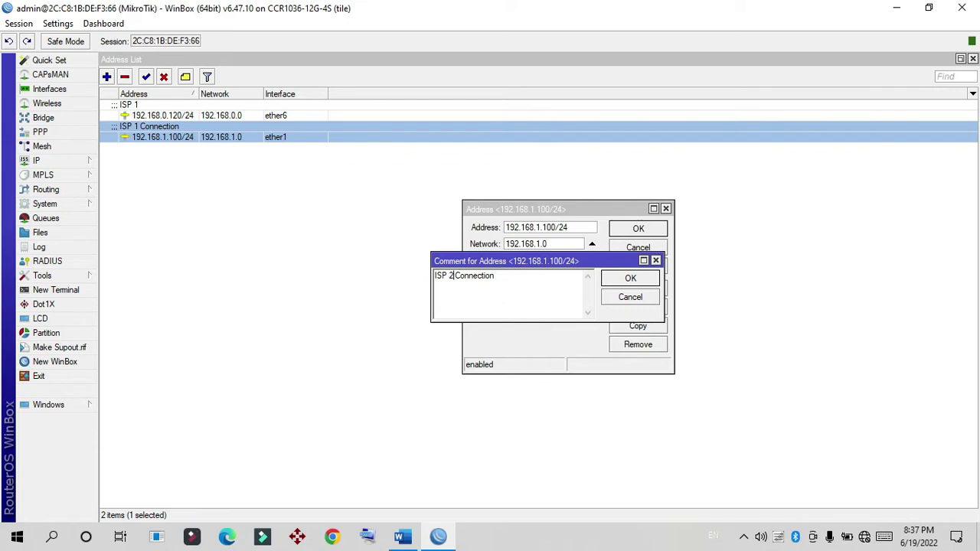
click(629, 278)
click(637, 228)
click(425, 278)
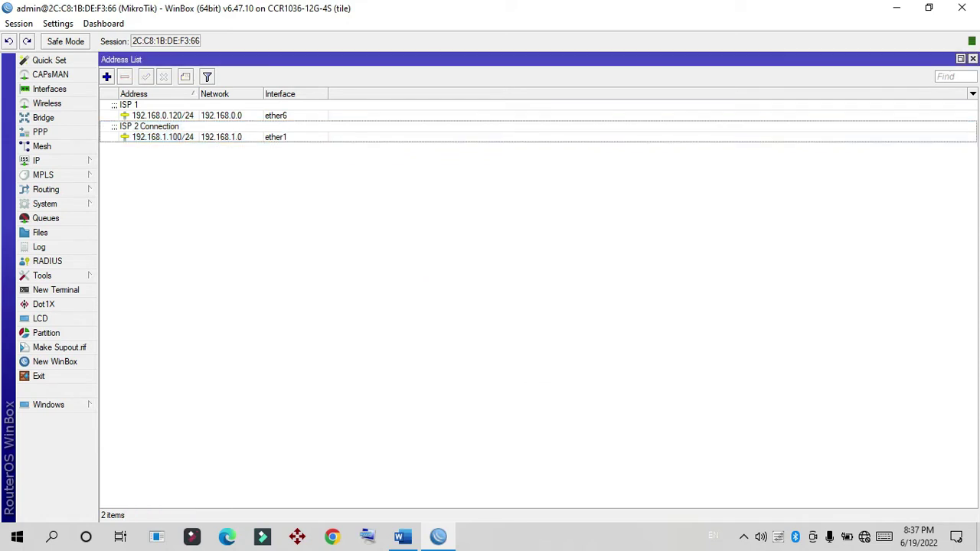
Add the IP address 192.168.200.1/24 on interface ether3 and save the entry
text(192.168.200.0)
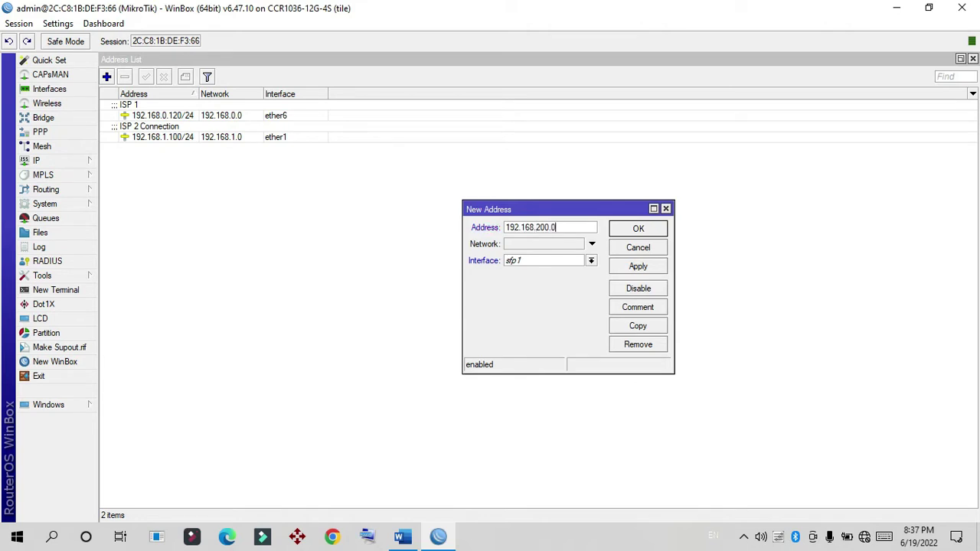
key(BackSpace)
text(1/24)
click(638, 266)
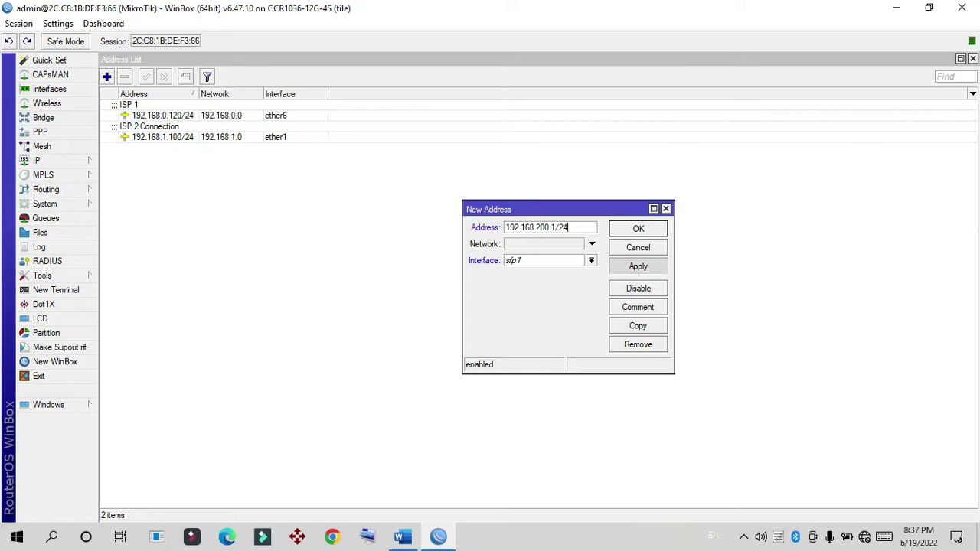
click(591, 260)
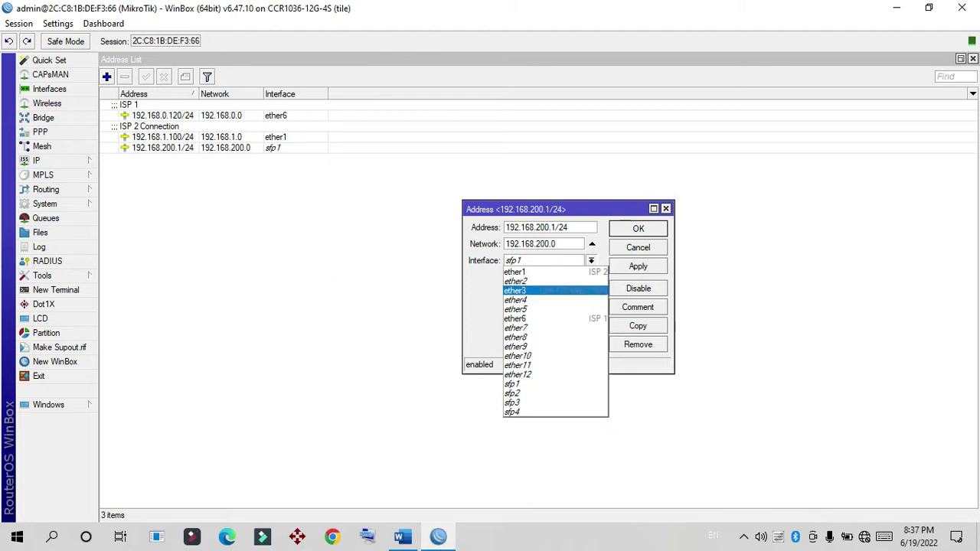
click(515, 291)
key(Return)
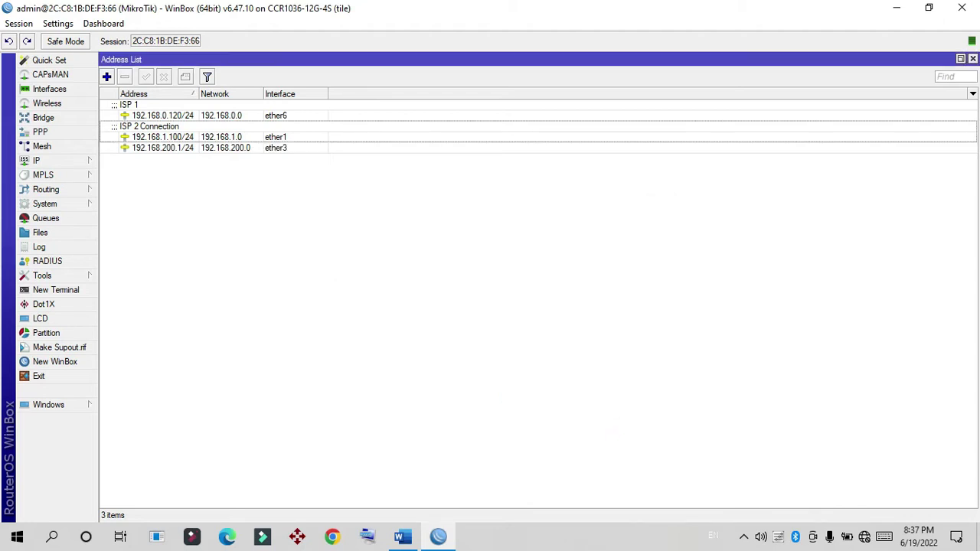
Add the comment LAN COnnection to the 192.168.200.1/24 address
click(196, 147)
right_click(196, 148)
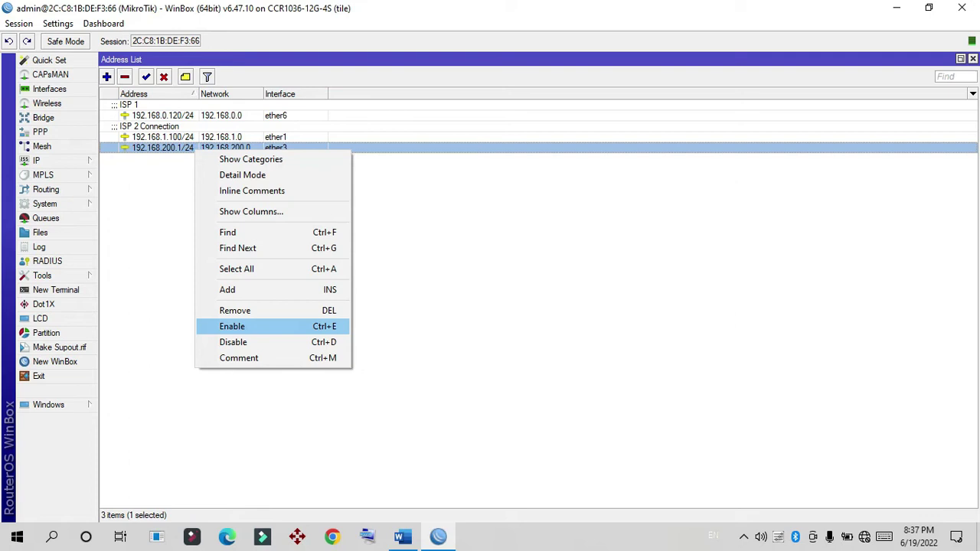
key(Return)
text(LA)
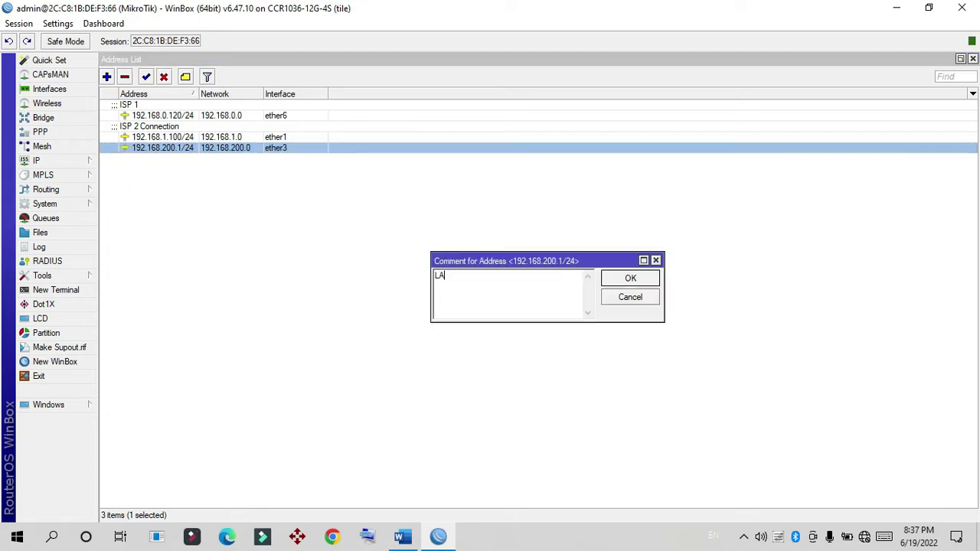
text(N COnnection)
key(Return)
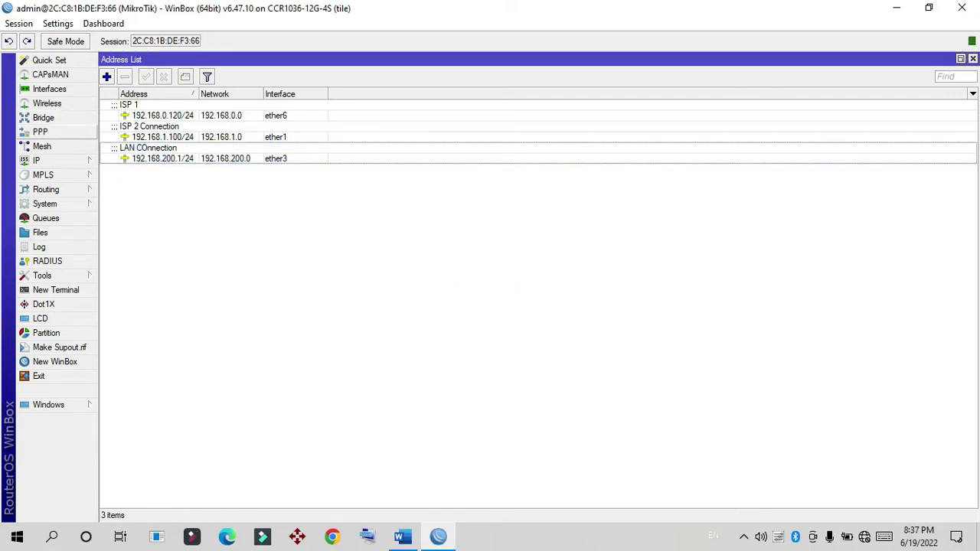
Set the router's DNS servers to 8.8.8.8 and 4.4.2.2 and save the DNS settings
click(36, 160)
click(49, 89)
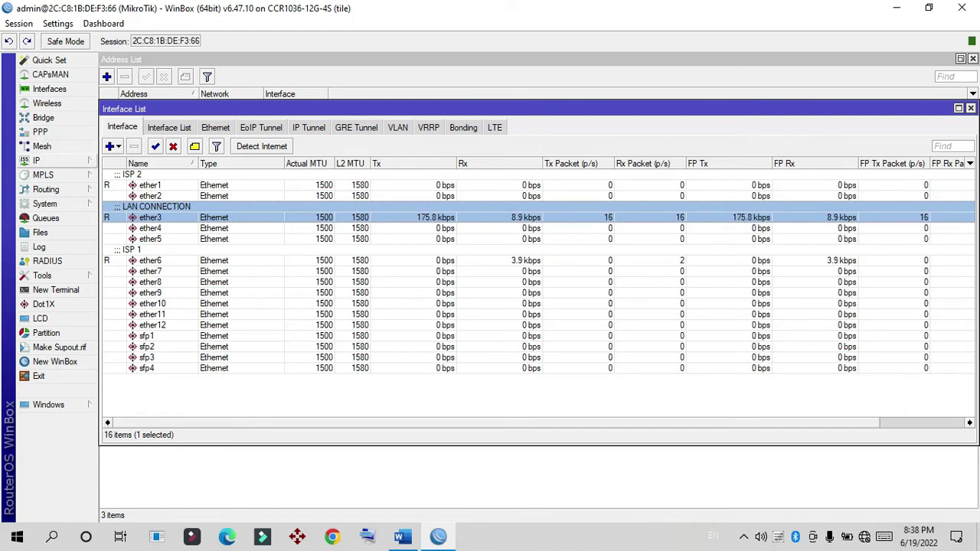
click(46, 161)
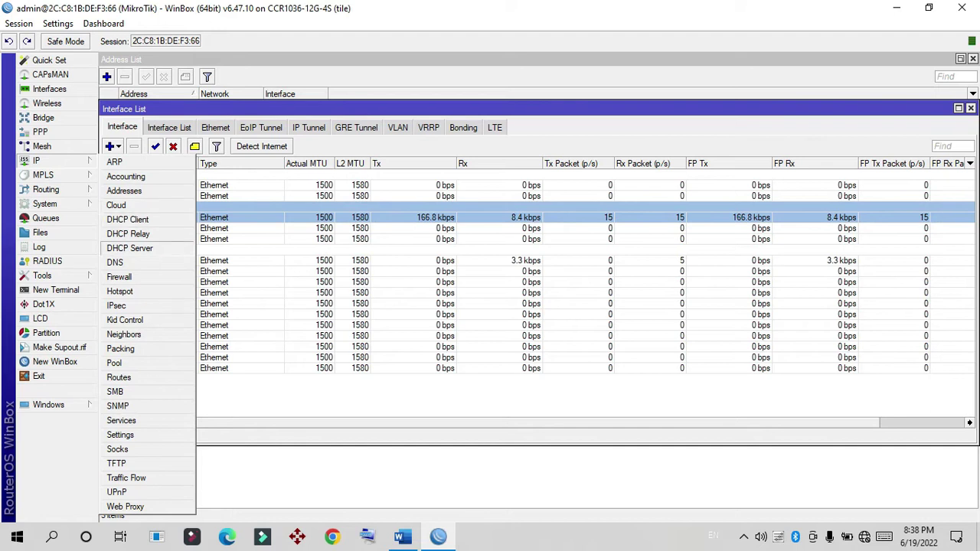
click(115, 262)
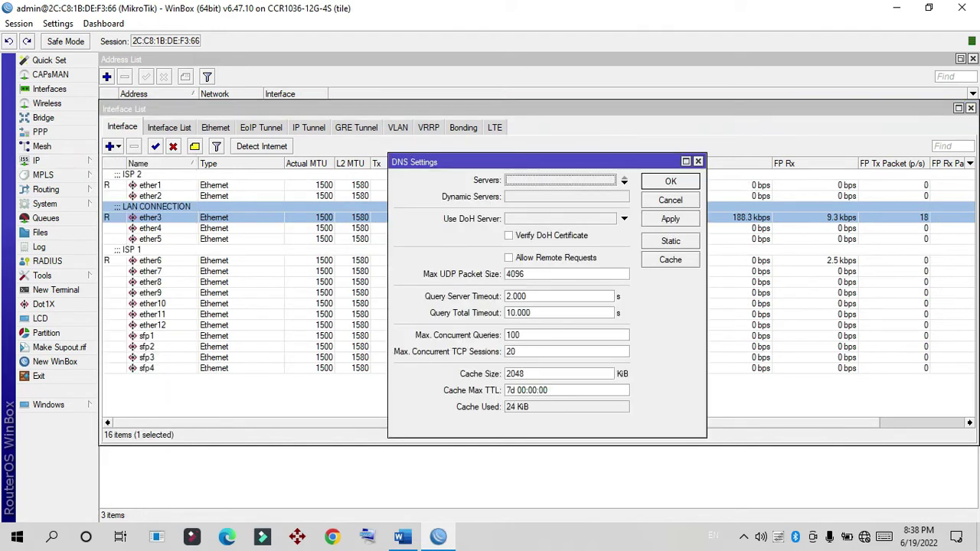
click(560, 180)
text(8.8.8.8)
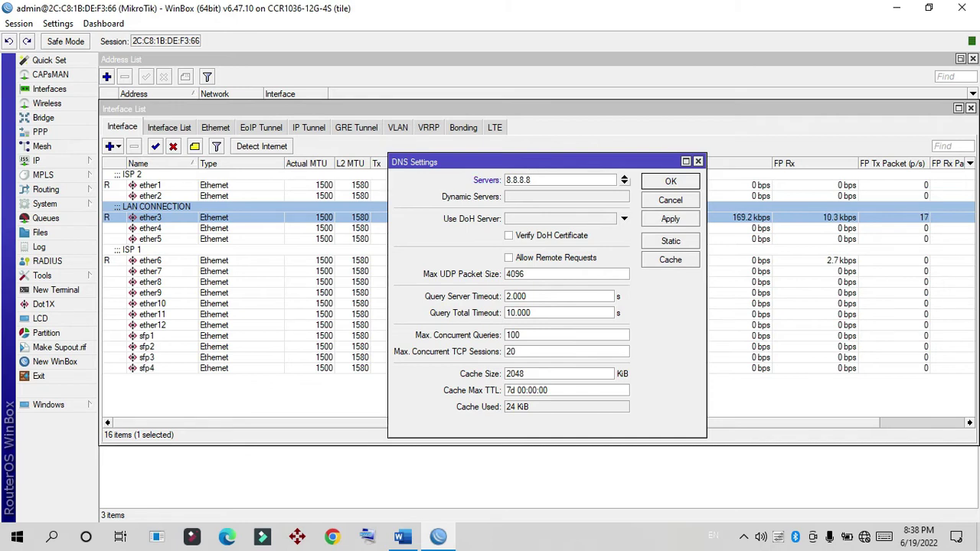
click(624, 183)
text(4.4.2.2)
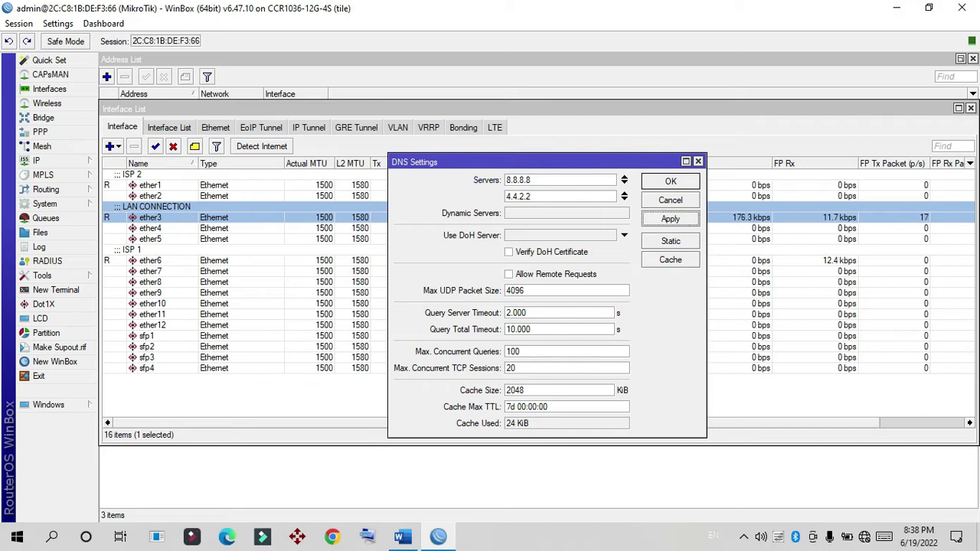
key(Return)
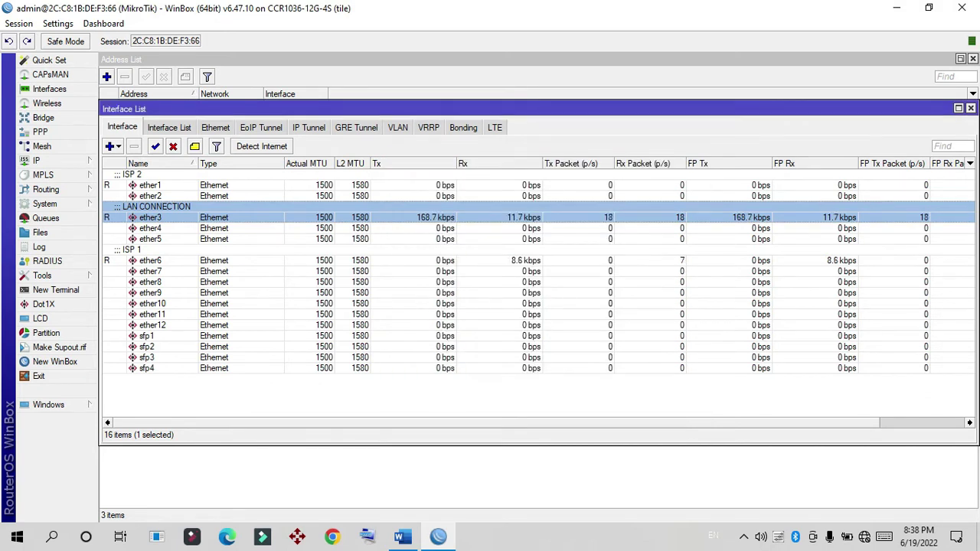
Add a firewall NAT rule on the srcnat chain with the masquerade action, save it and close the firewall window
click(46, 161)
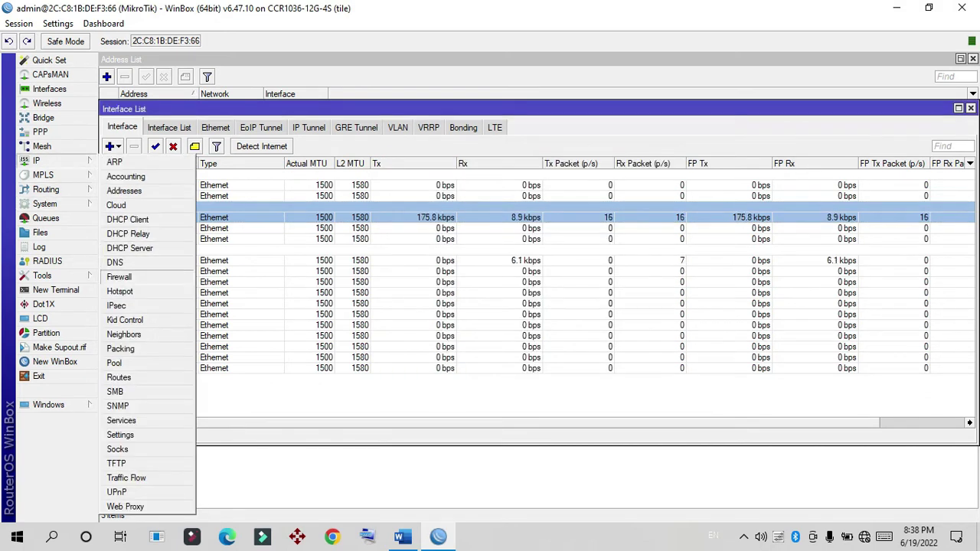
click(119, 277)
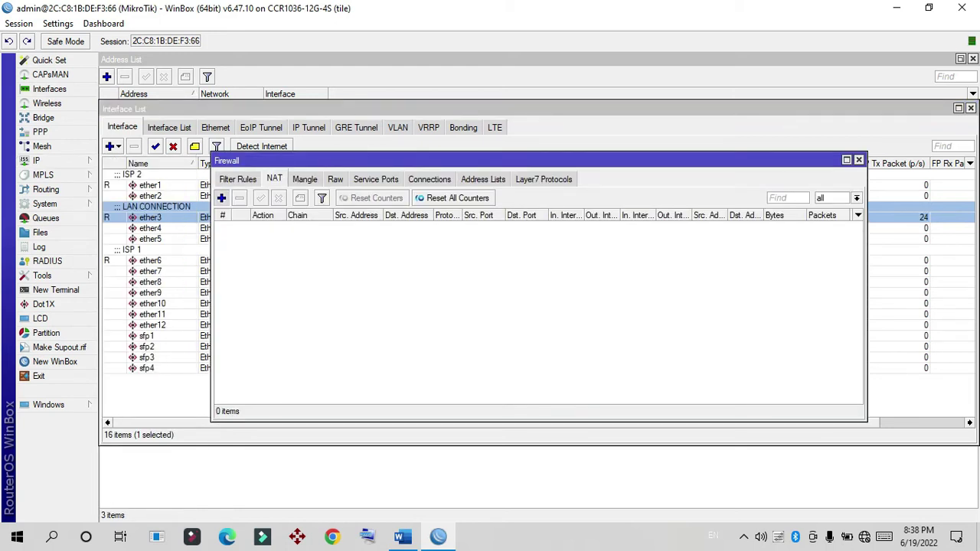
click(221, 198)
click(119, 78)
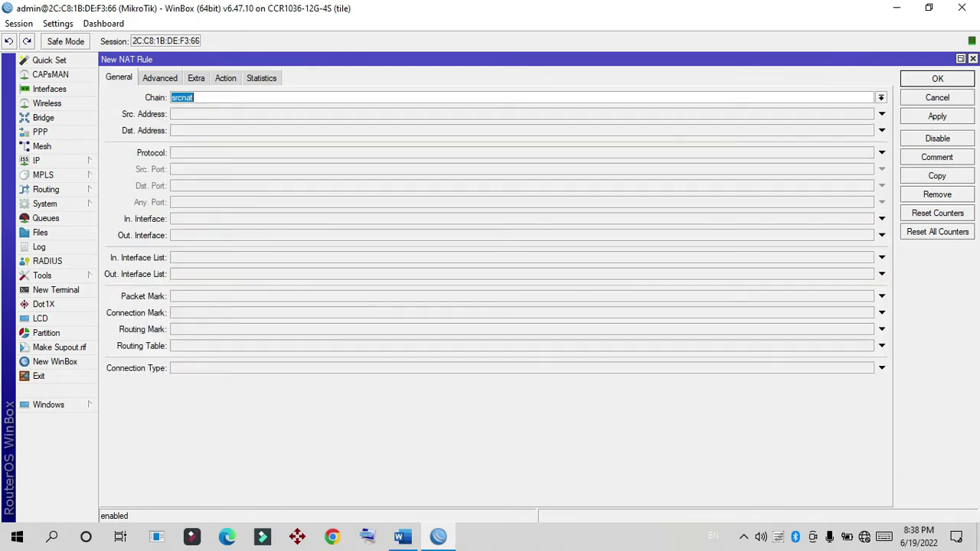
click(225, 77)
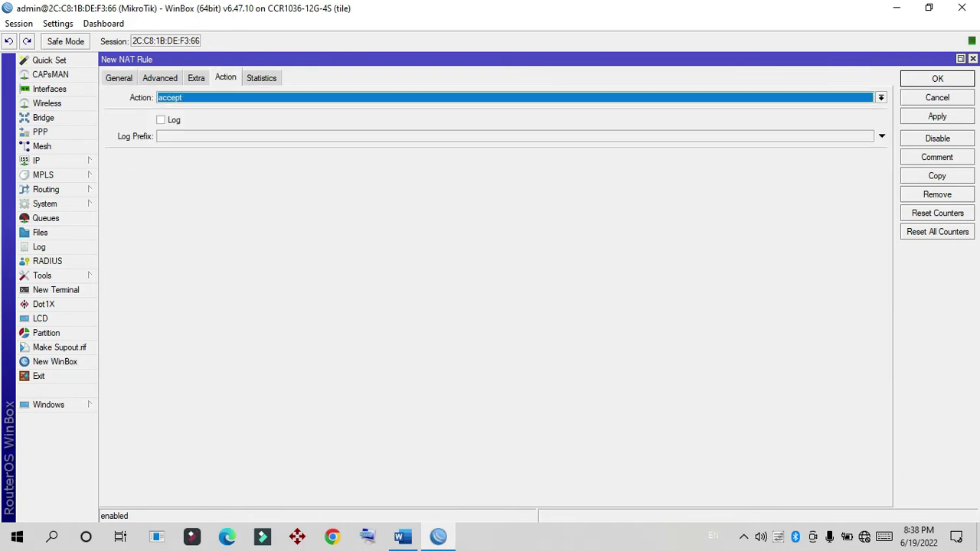
click(881, 97)
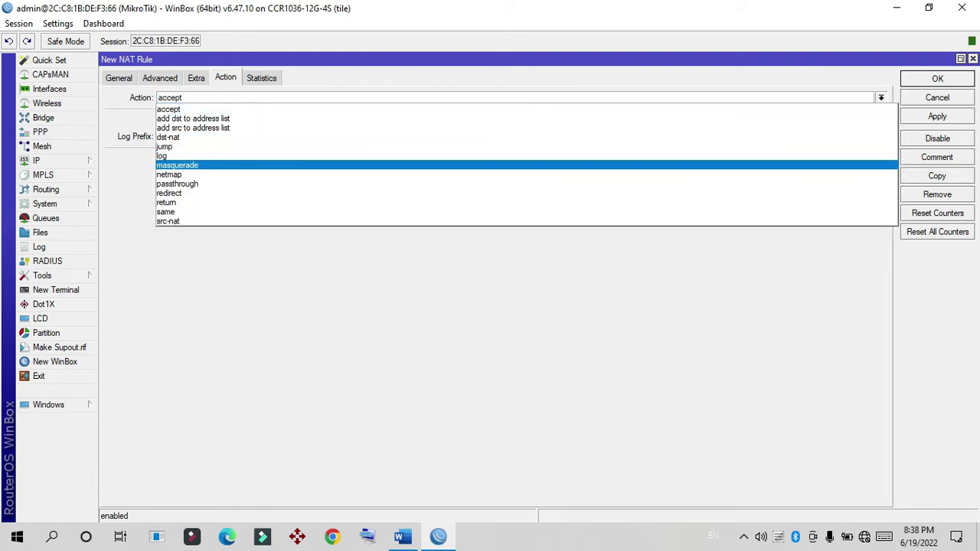
click(178, 164)
click(937, 116)
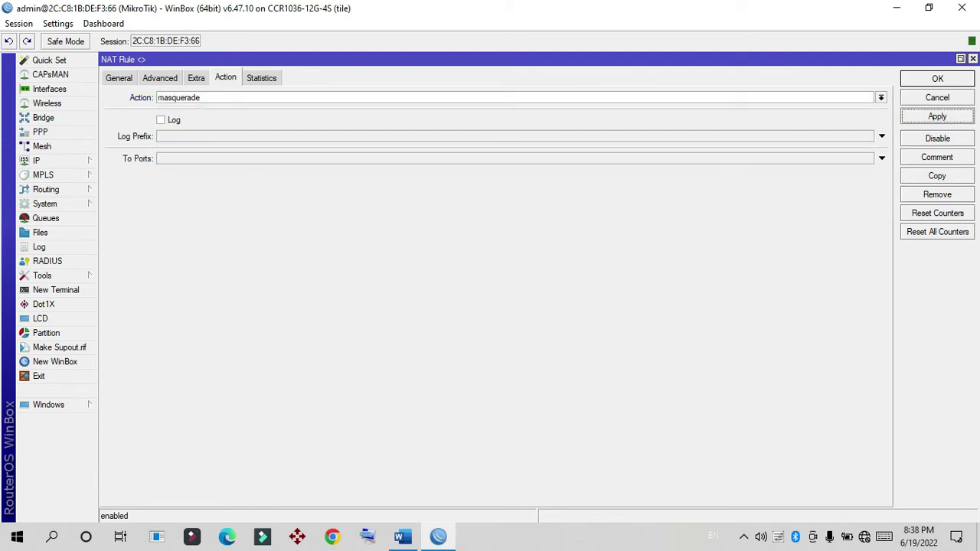
click(938, 78)
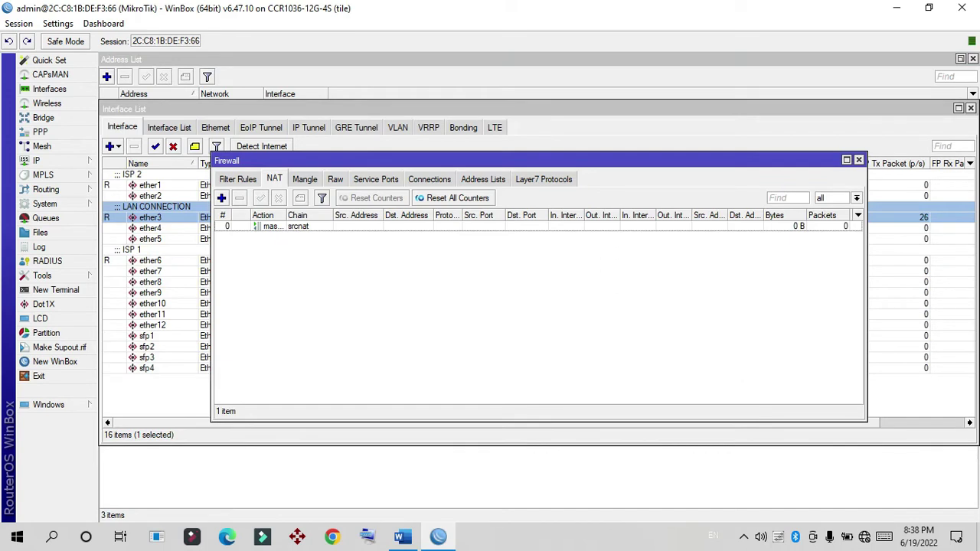
click(858, 160)
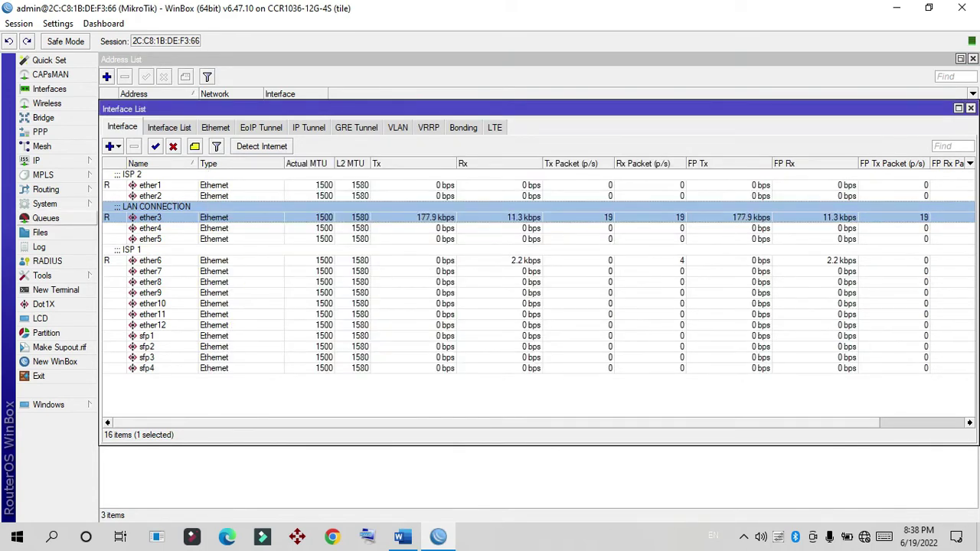
Add a default route for 0.0.0.0/0 through gateway 192.168.0.1 and save it
click(46, 161)
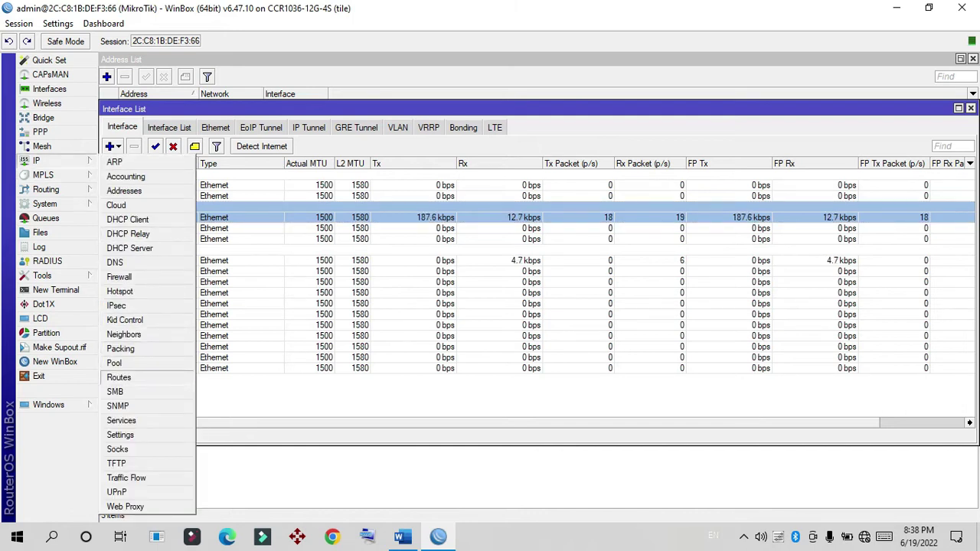
click(119, 377)
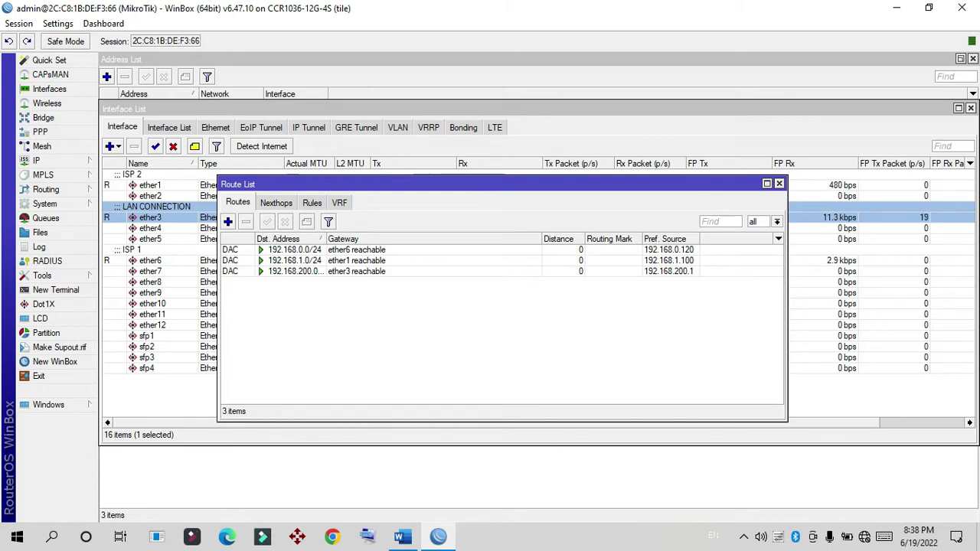
key(Insert)
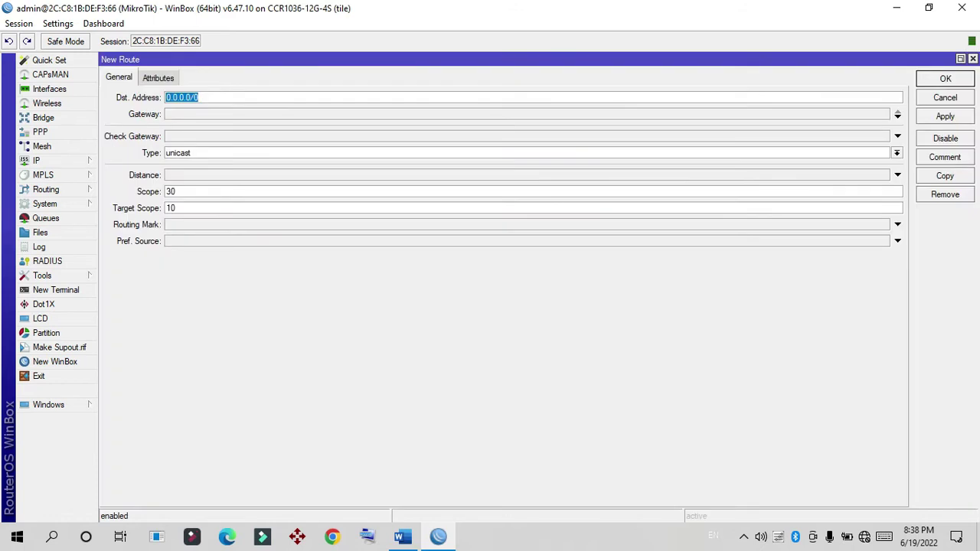
key(Tab)
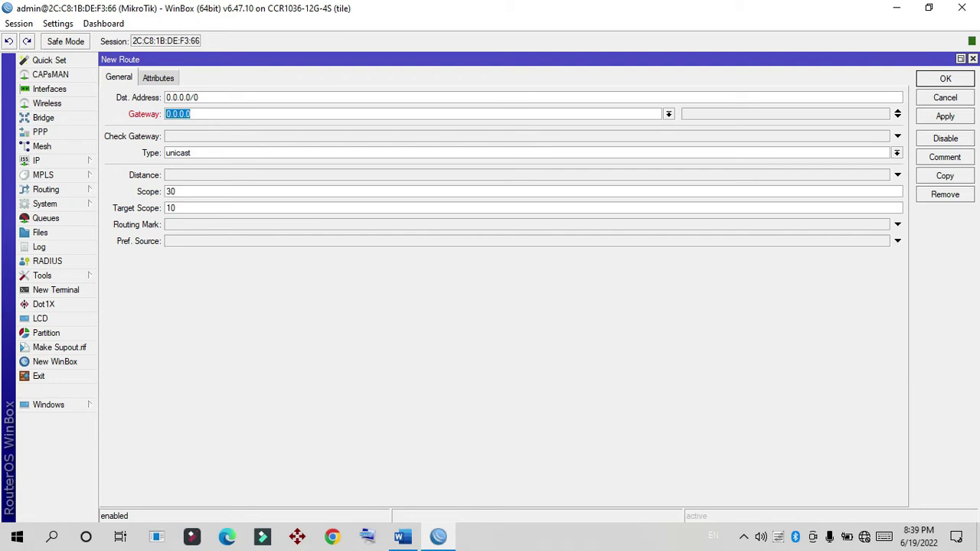
text(192.168.0.1)
click(945, 116)
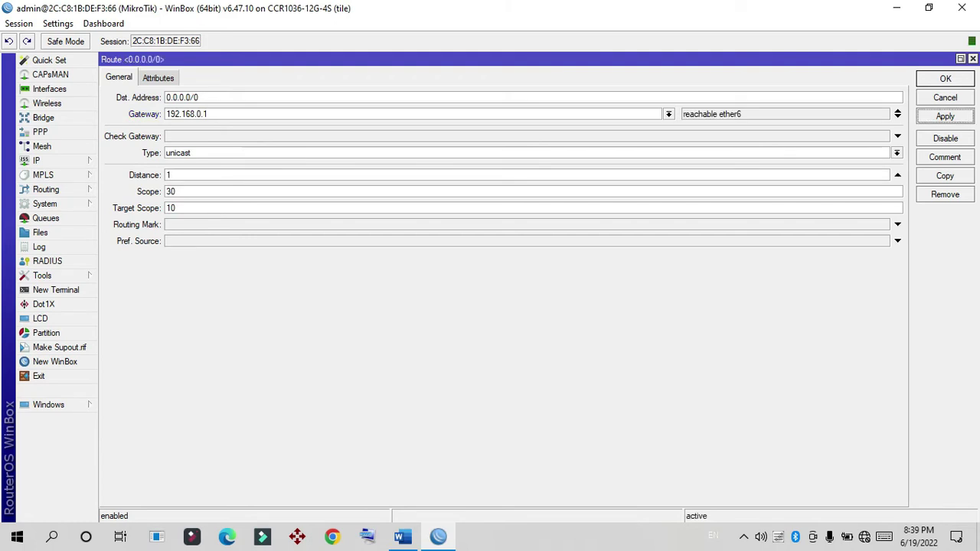
key(Return)
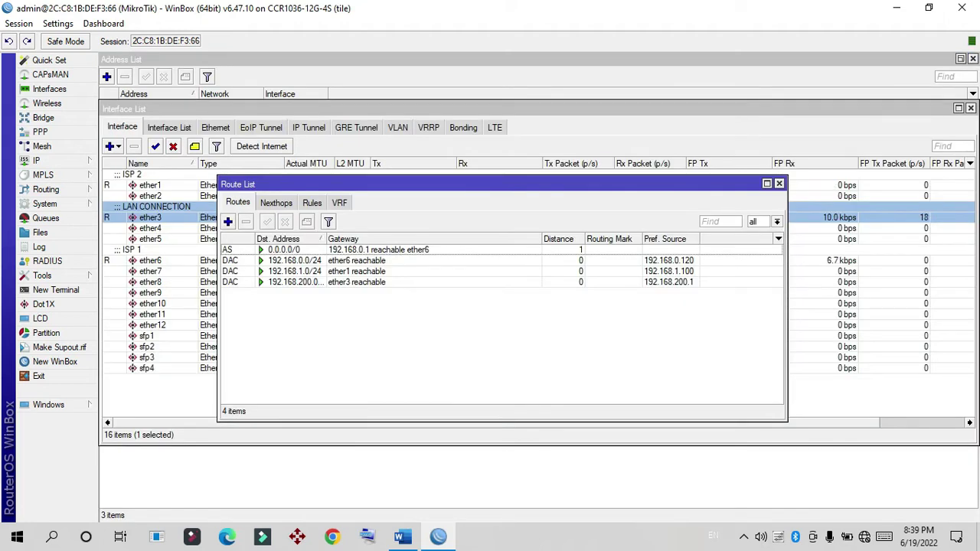
Add a second 0.0.0.0/0 route through gateway 192.168.1.1, save it and close the route list
key(Insert)
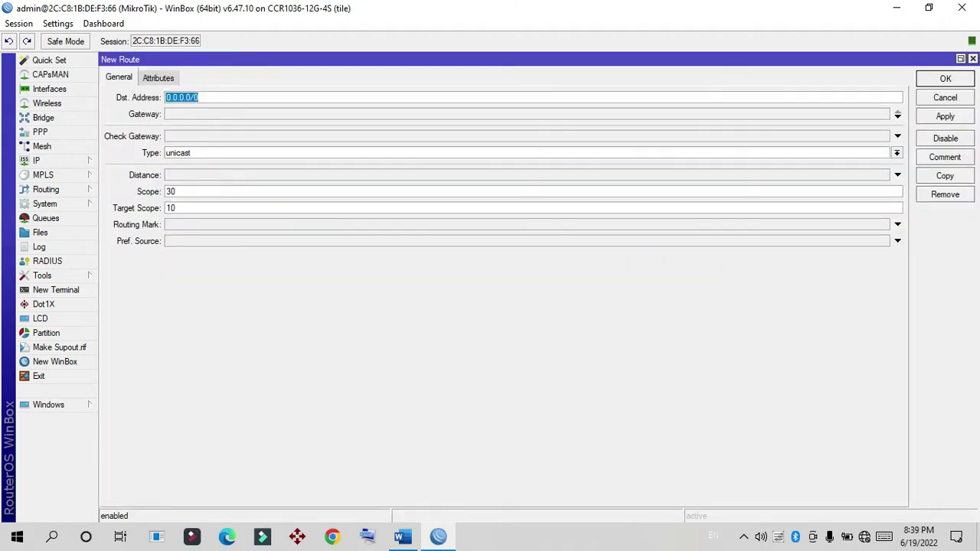
key(Tab)
text(192.1)
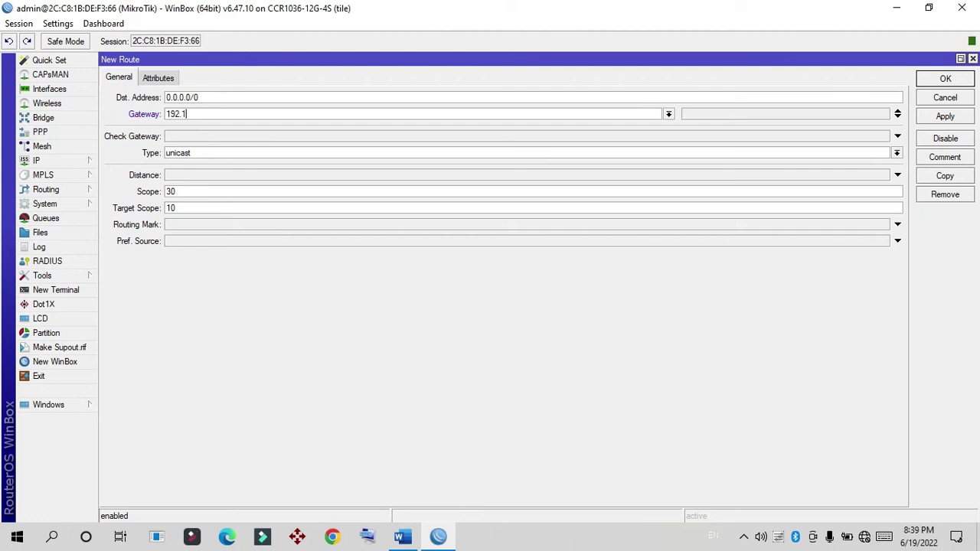
text(68.1.1)
click(944, 115)
click(945, 78)
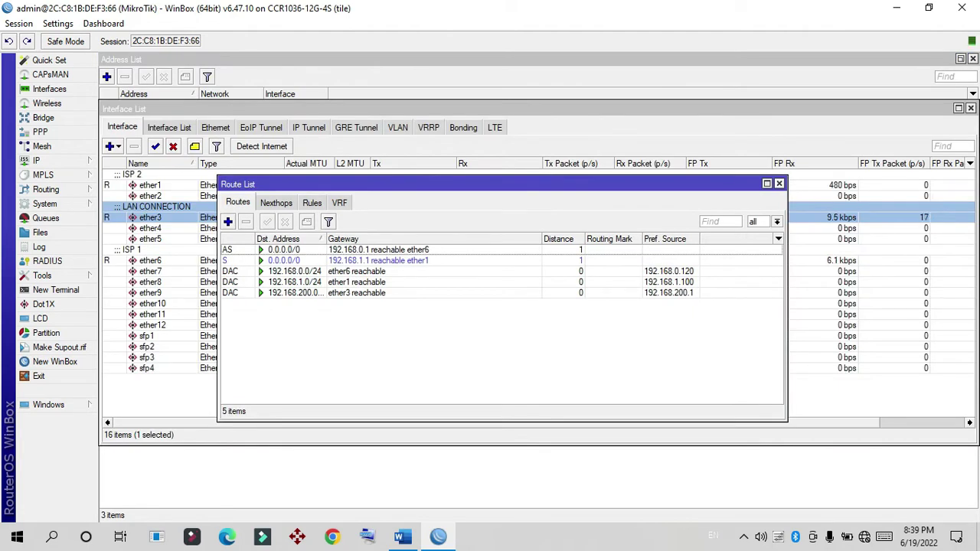
click(779, 184)
Check the LAN IP in the Word document and open the Ethernet adapter's properties from the Windows network settings
key(alt+Tab)
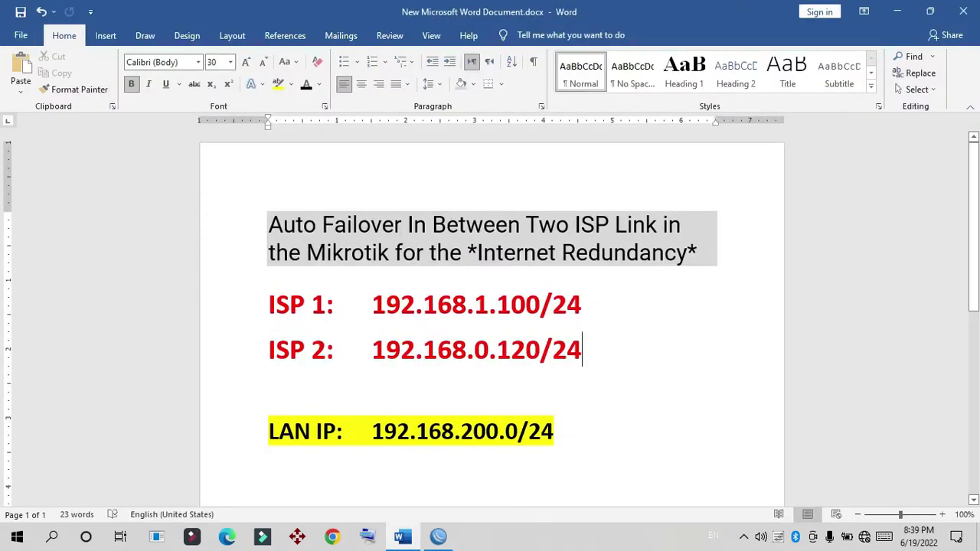
click(499, 431)
right_click(865, 537)
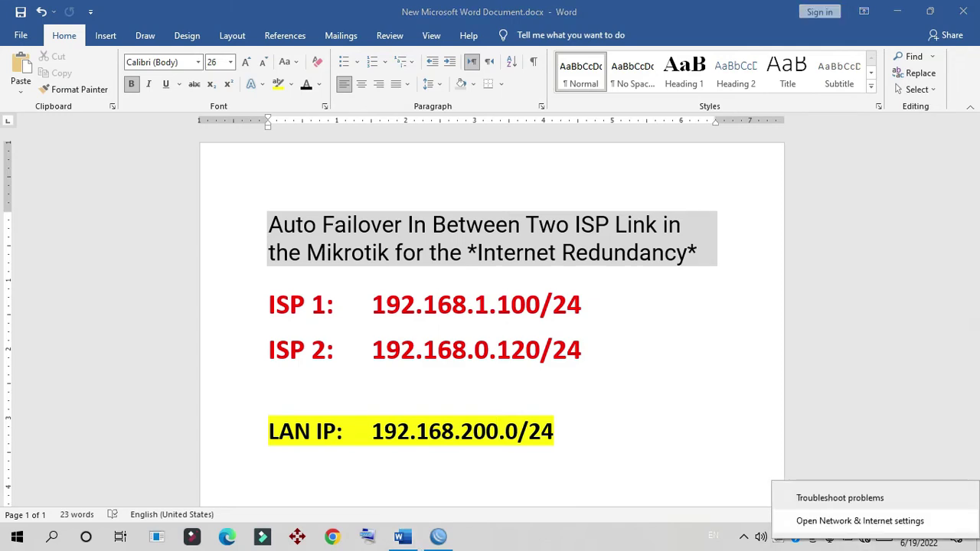
click(843, 518)
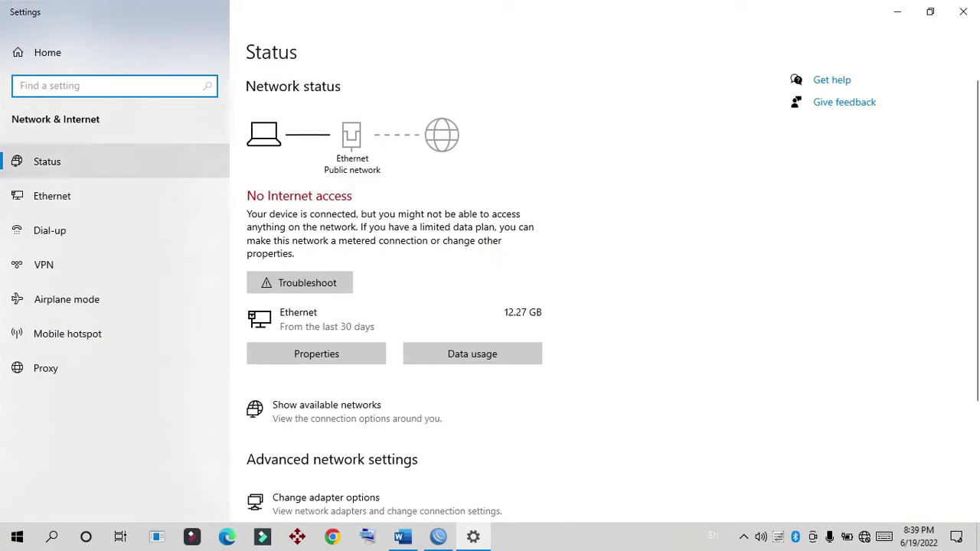
click(54, 196)
click(844, 99)
double_click(305, 132)
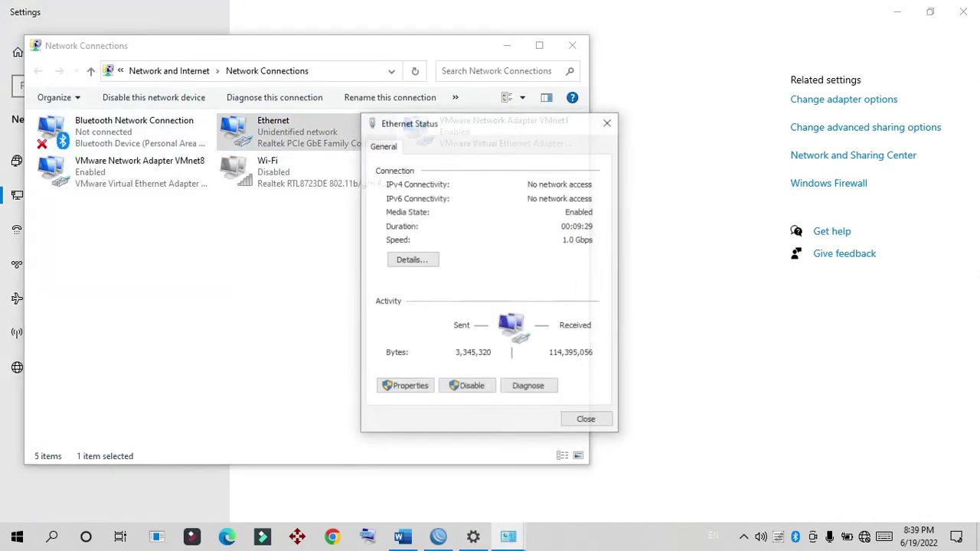
click(405, 386)
key(Return)
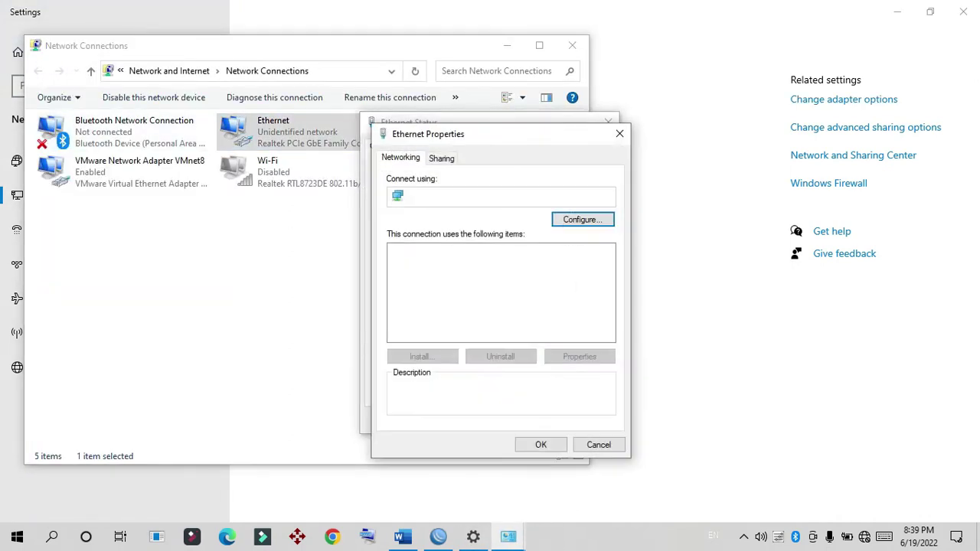
In the Ethernet adapter's IPv4 properties, set a static IP address of 192.168.200.100 with subnet mask 255.255.255.0
double_click(475, 312)
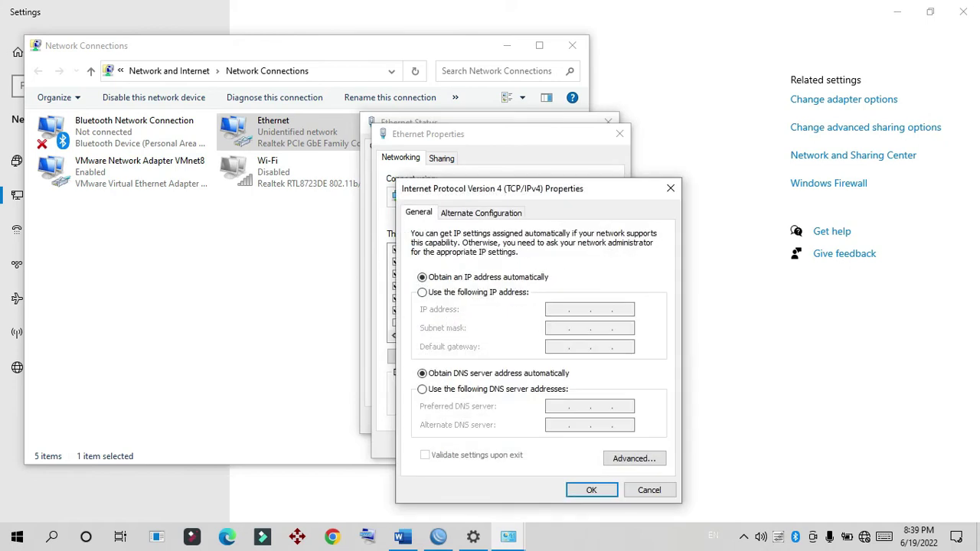
click(422, 292)
text(192 . 168 . 2)
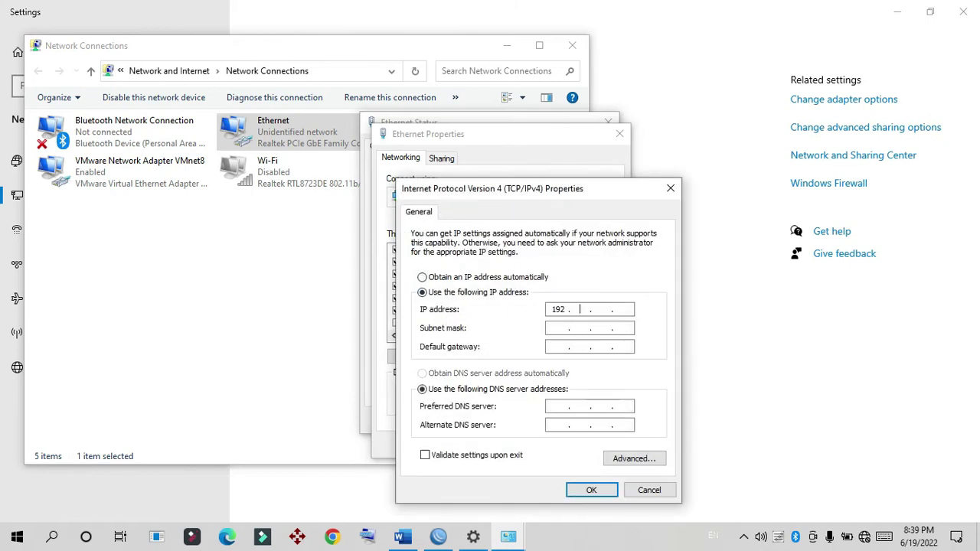
text(00 . 100)
key(Tab)
key(Tab)
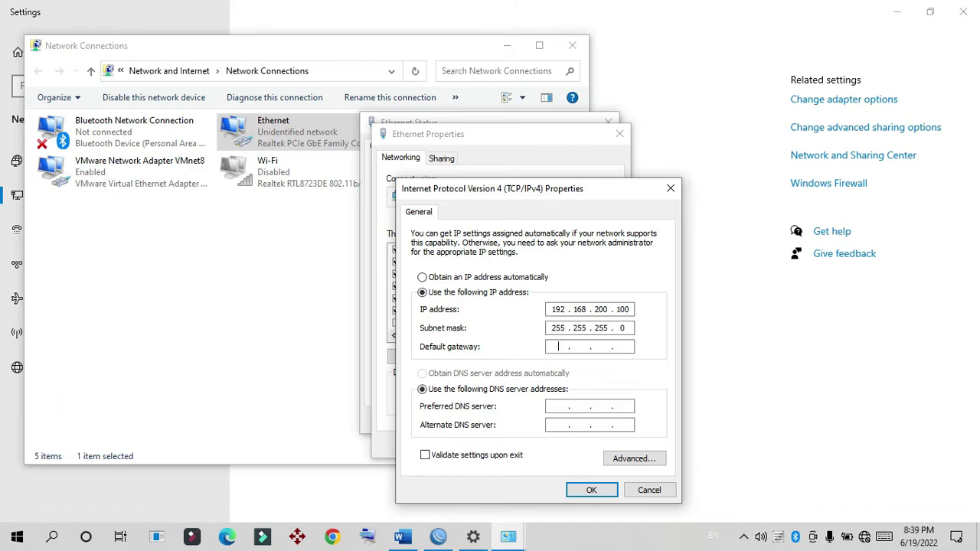
Set the default gateway to 192.168.200.1, the preferred DNS server to 8.8.8.8 and the alternate to 4.4.2.2
text(192 . 168 . 200 . 1)
key(Tab)
key(Tab)
text(8.8.88)
key(Tab)
key(BackSpace)
key(Tab)
text(8)
text(4.0)
key(BackSpace)
text(4.2.2)
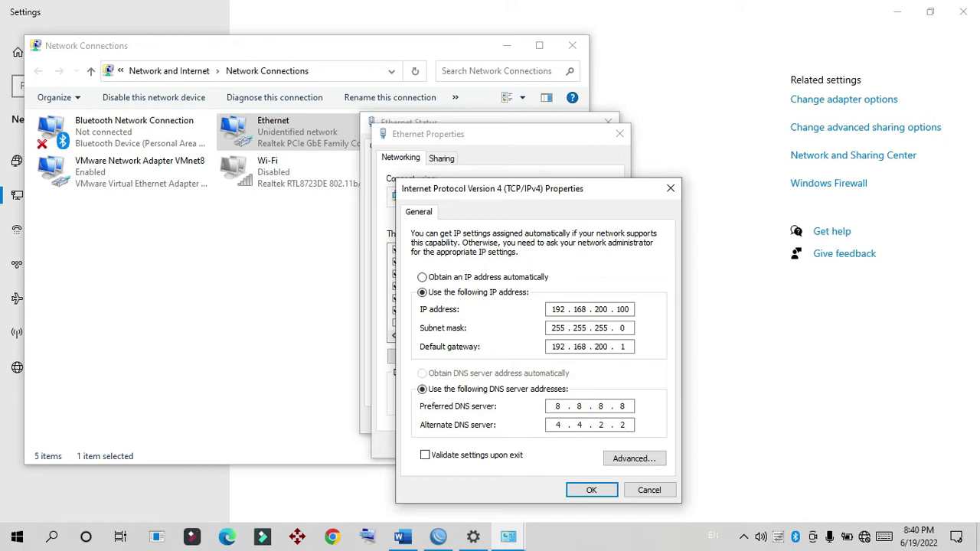
Save the IPv4 settings and close the adapter dialogs, the Network Connections window and Windows Settings
key(Return)
click(540, 444)
click(587, 421)
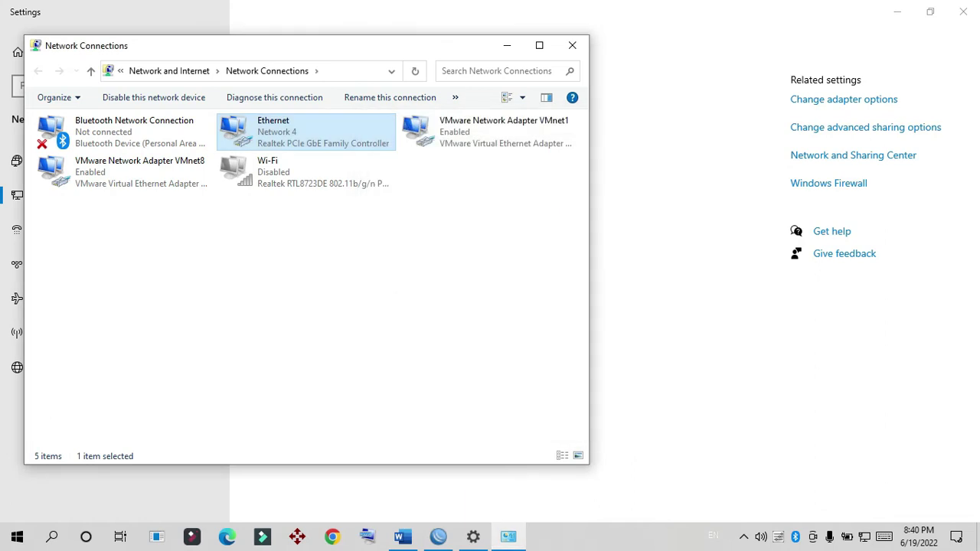
click(572, 45)
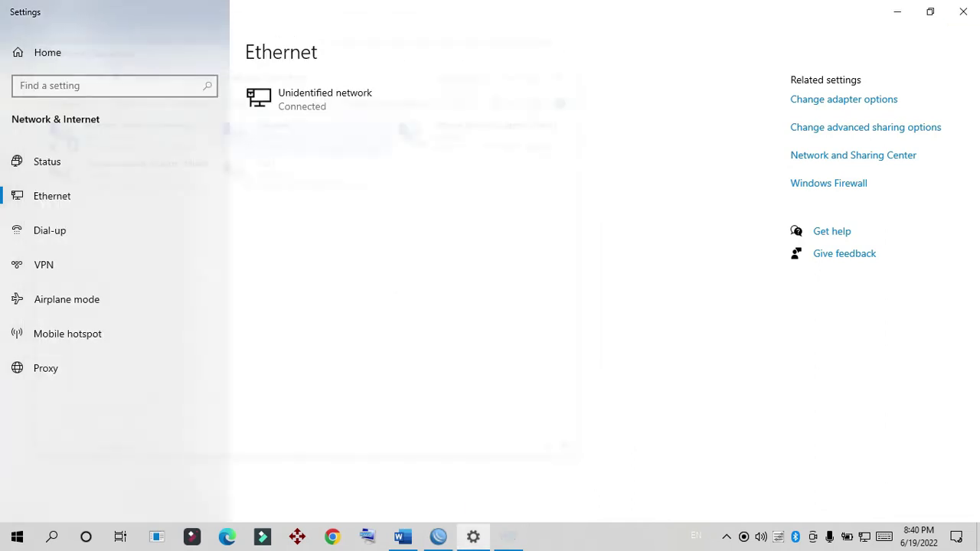
click(963, 11)
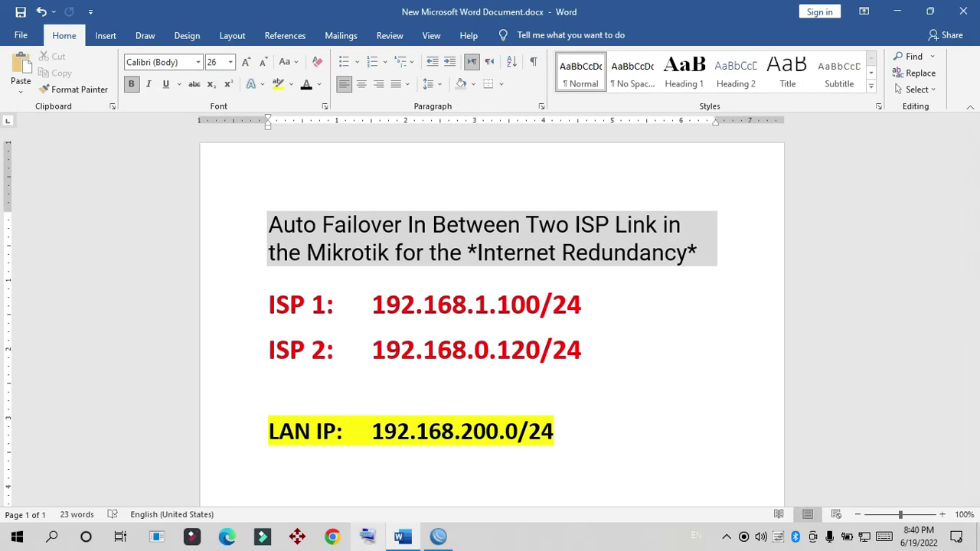
Switch to WinBox, start a continuous ping to 8.8.8.8 in a Windows command prompt and minimize that prompt
key(alt+Tab)
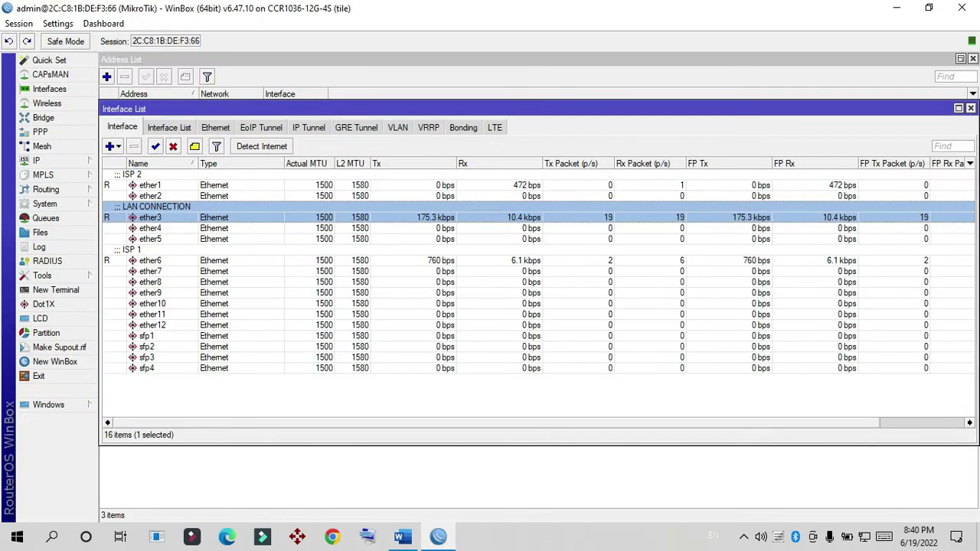
key(super+r)
key(Return)
text(pi)
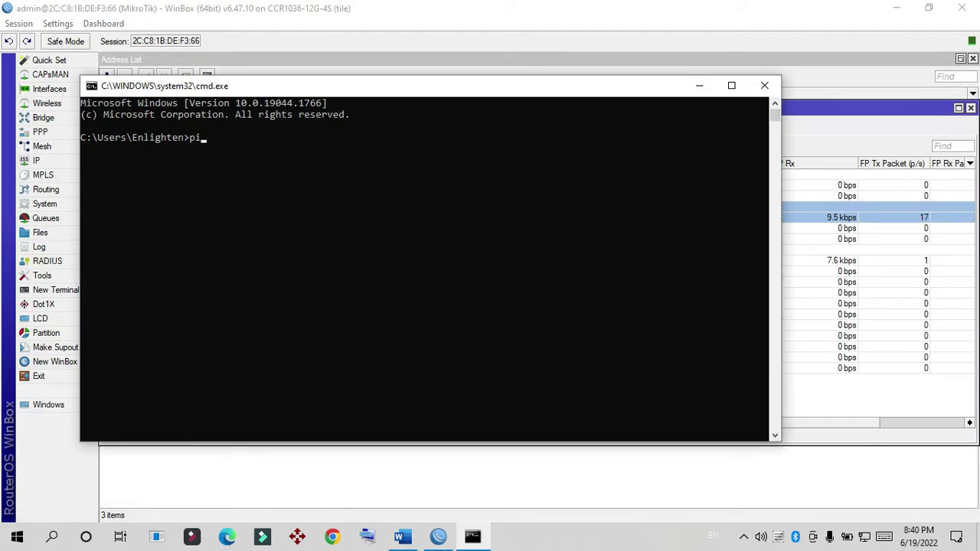
text(ng 8.8.8.8 -t)
key(Return)
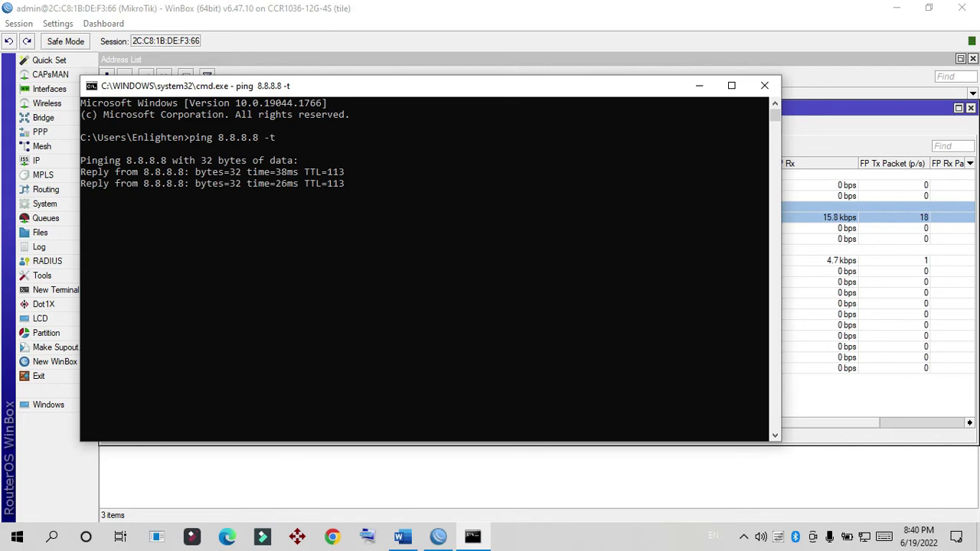
click(699, 85)
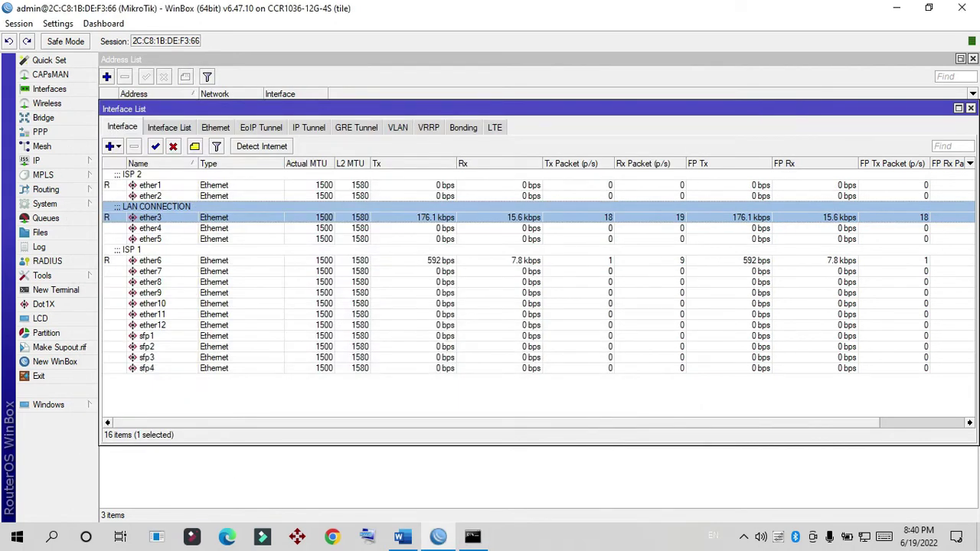
Open the router's route list and compare its default routes with the ISP 1 and ISP 2 addresses in the Word document
click(38, 161)
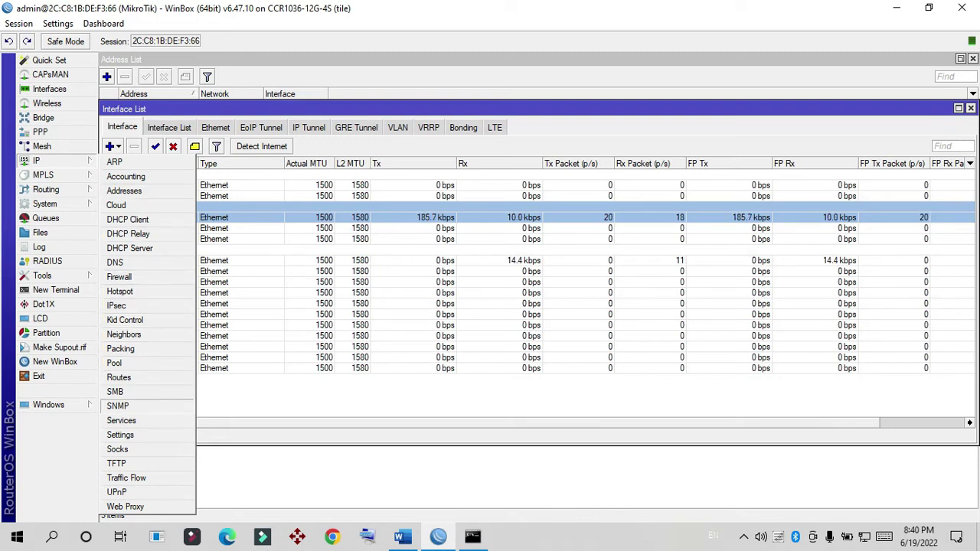
click(118, 377)
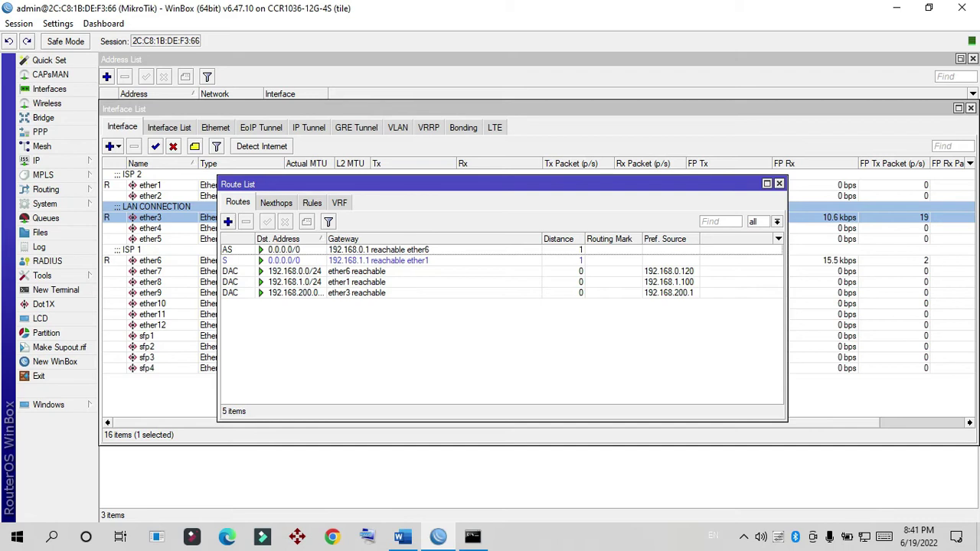
click(402, 537)
click(274, 273)
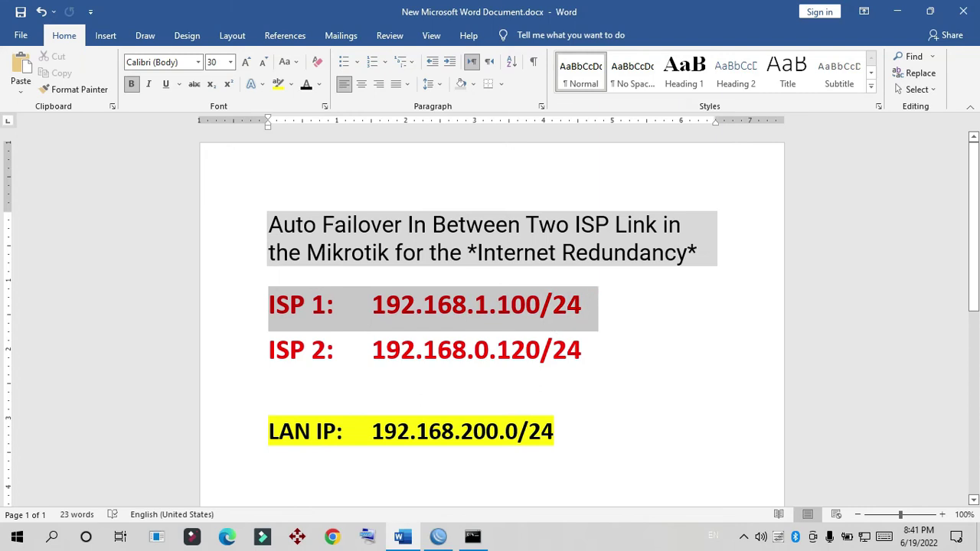
click(387, 351)
drag(270, 351, 598, 350)
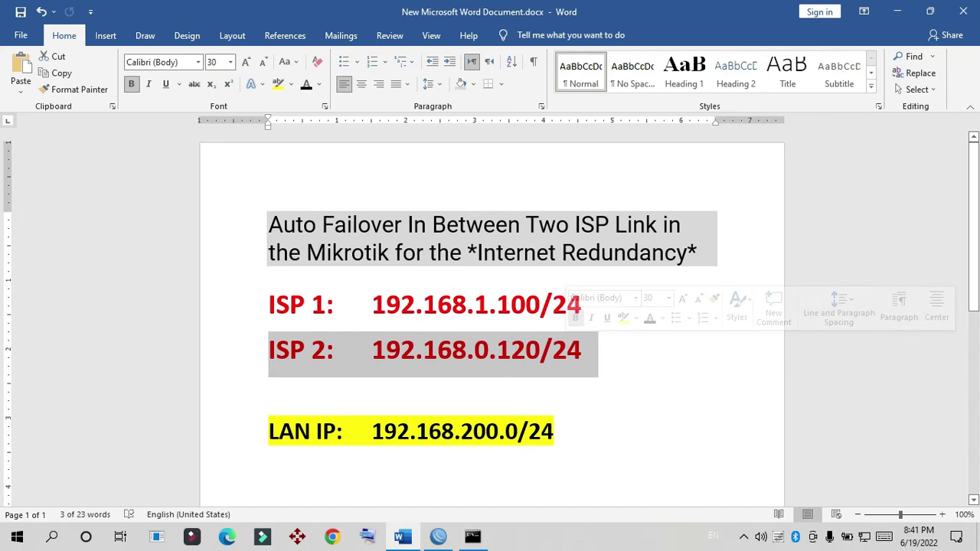
click(438, 536)
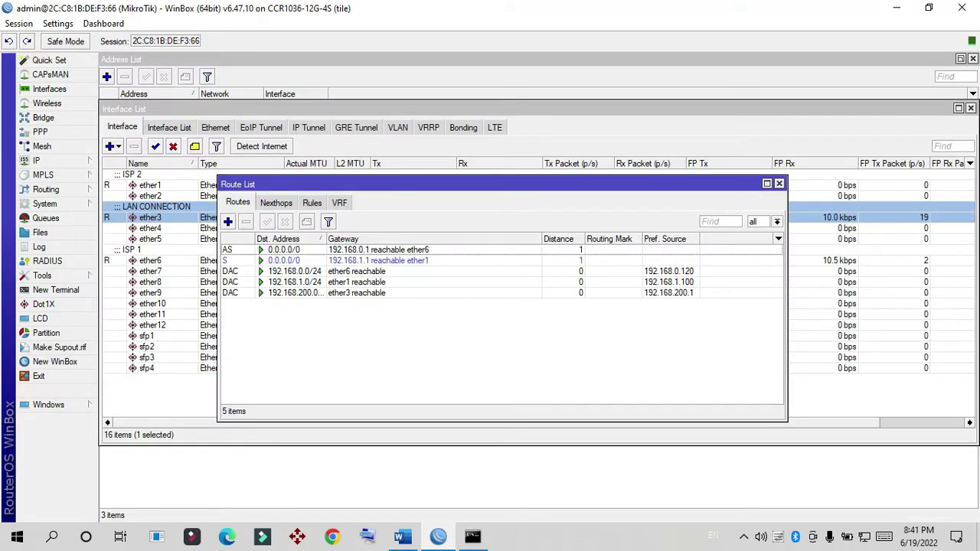
Reopen the route list and place it below the ISP and LAN entries of the interface list
click(779, 184)
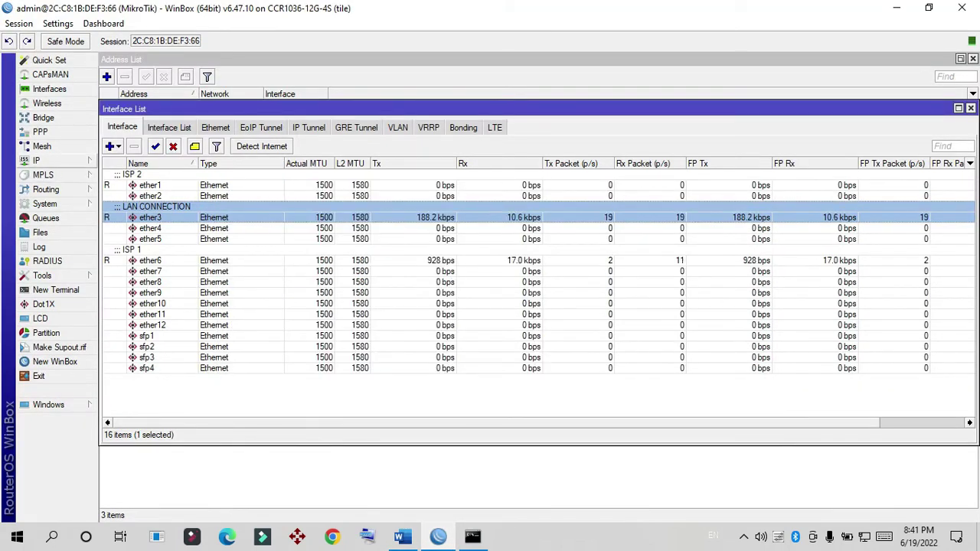
click(36, 160)
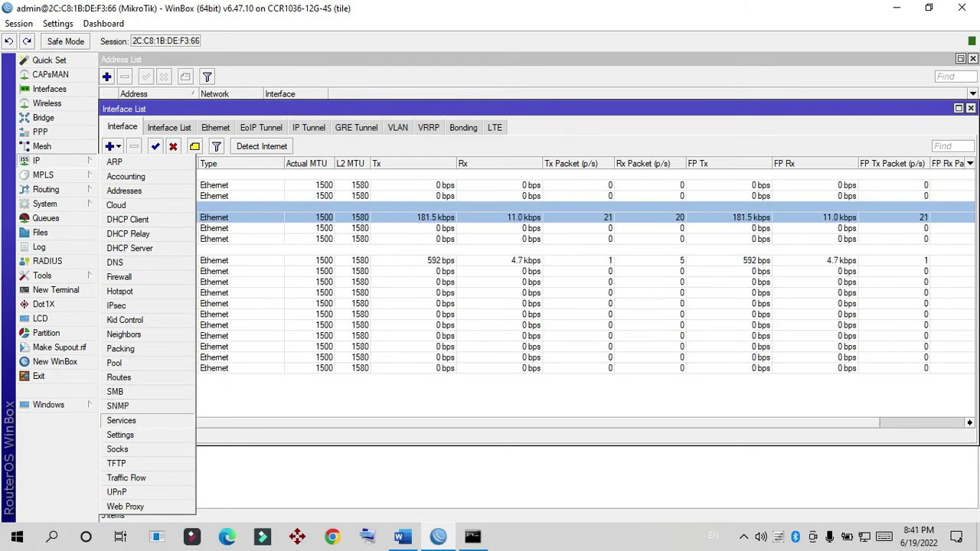
click(118, 378)
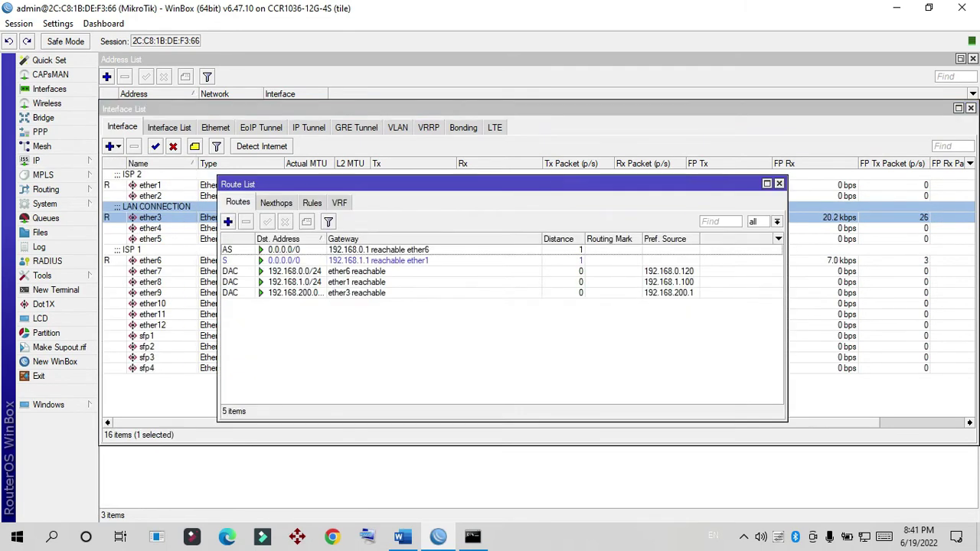
drag(502, 184, 505, 303)
drag(347, 303, 312, 293)
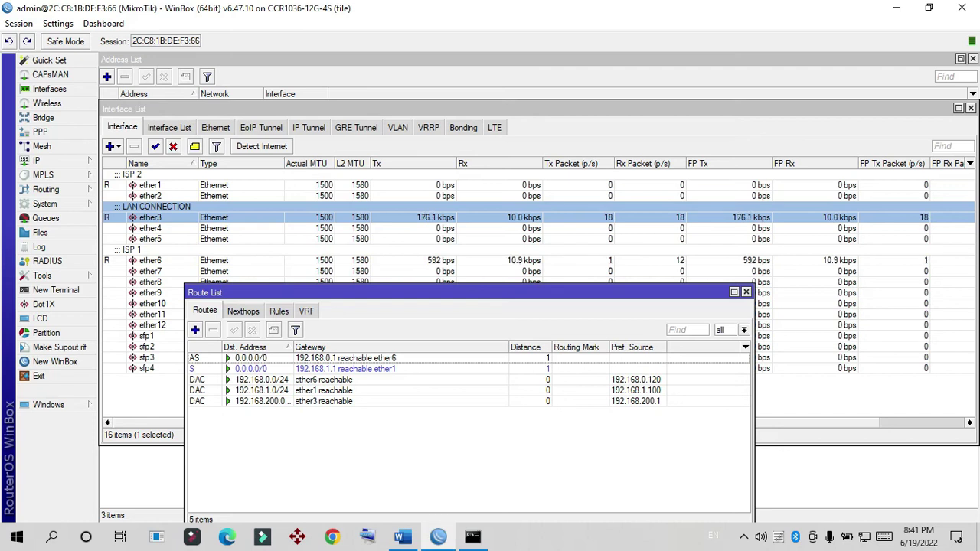
Check the distance of the 0.0.0.0/0 route through gateway 192.168.0.1 and close the route's settings
double_click(344, 358)
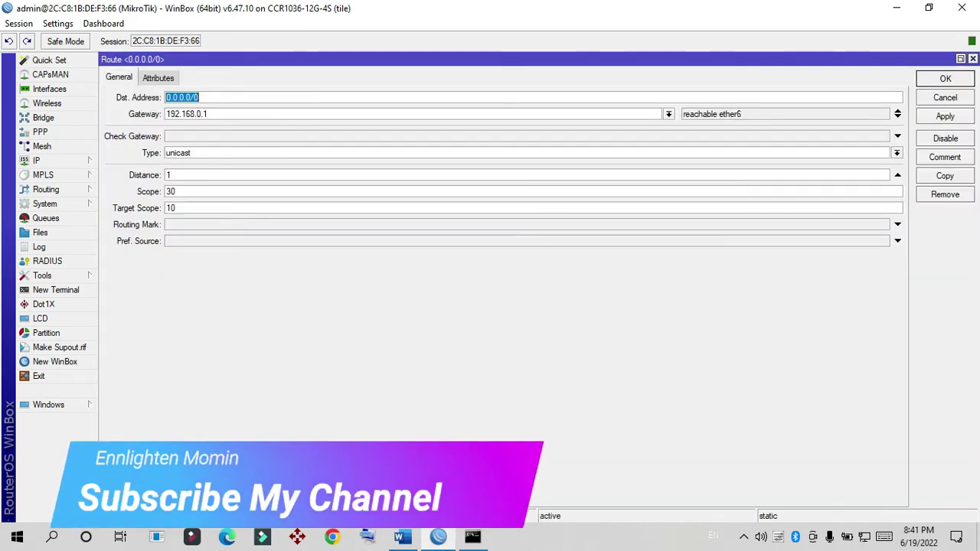
click(171, 175)
double_click(169, 175)
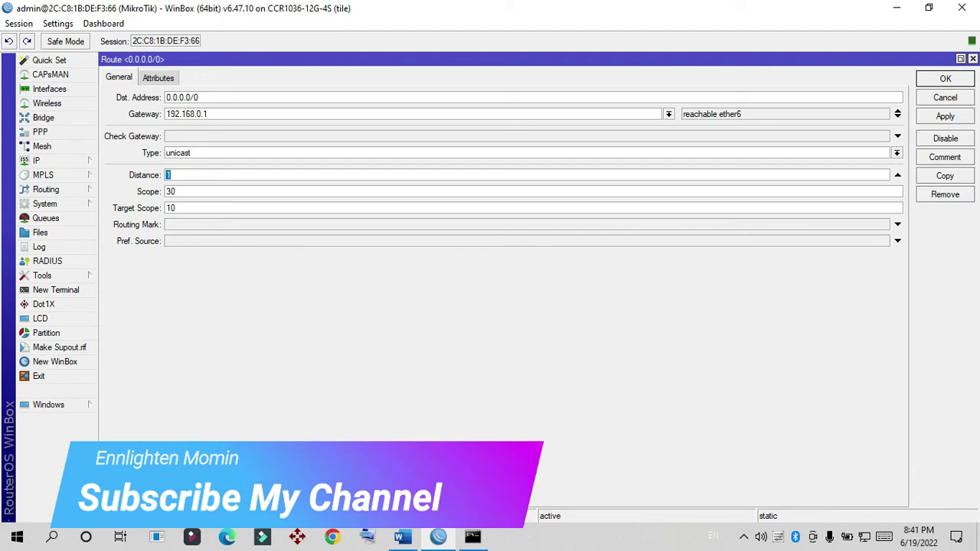
click(171, 175)
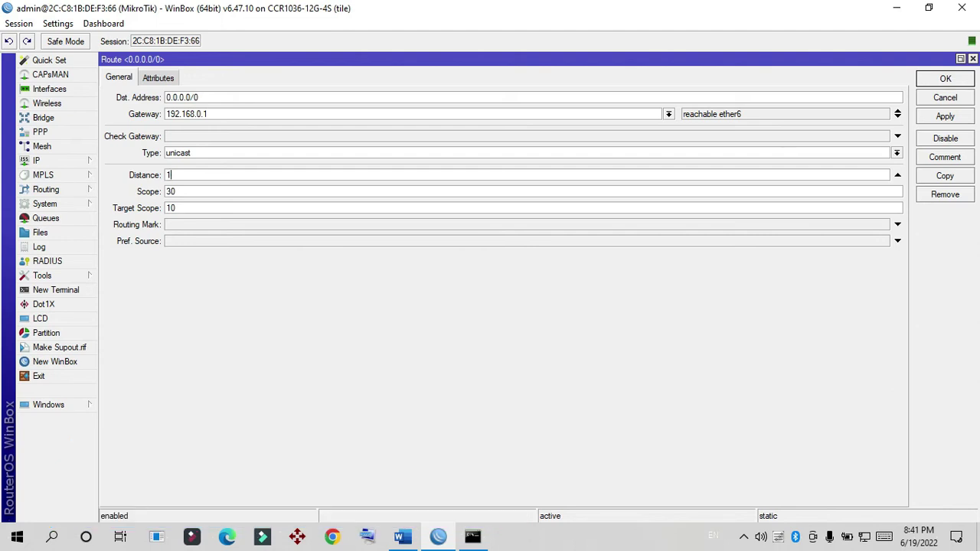
key(Return)
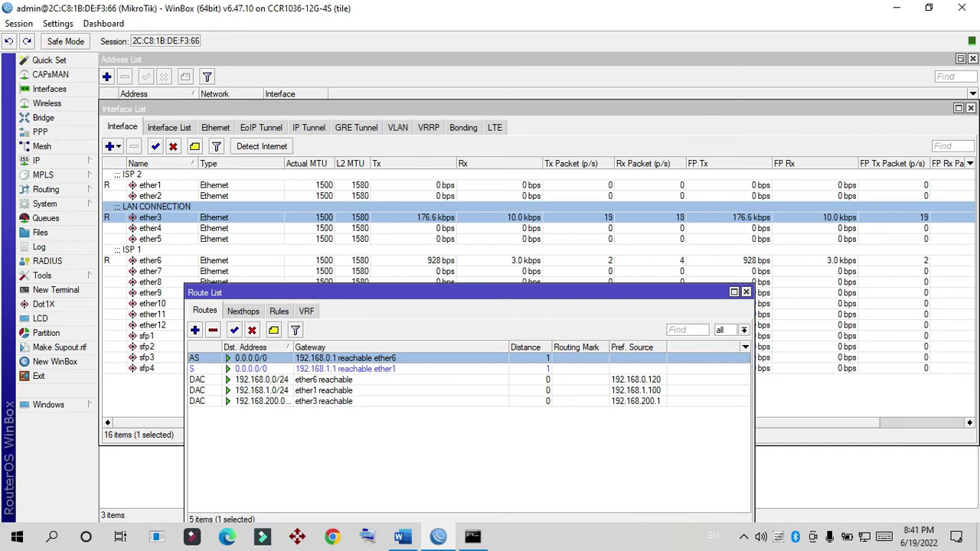
Set the distance of the 0.0.0.0/0 route through gateway 192.168.1.1 to 2 and save it
double_click(345, 368)
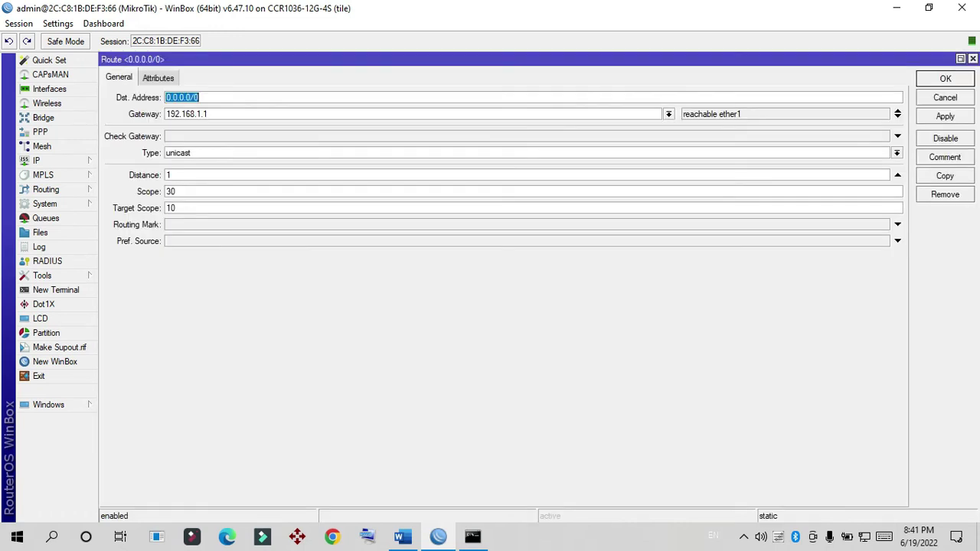
click(171, 175)
key(BackSpace)
text(2)
click(946, 78)
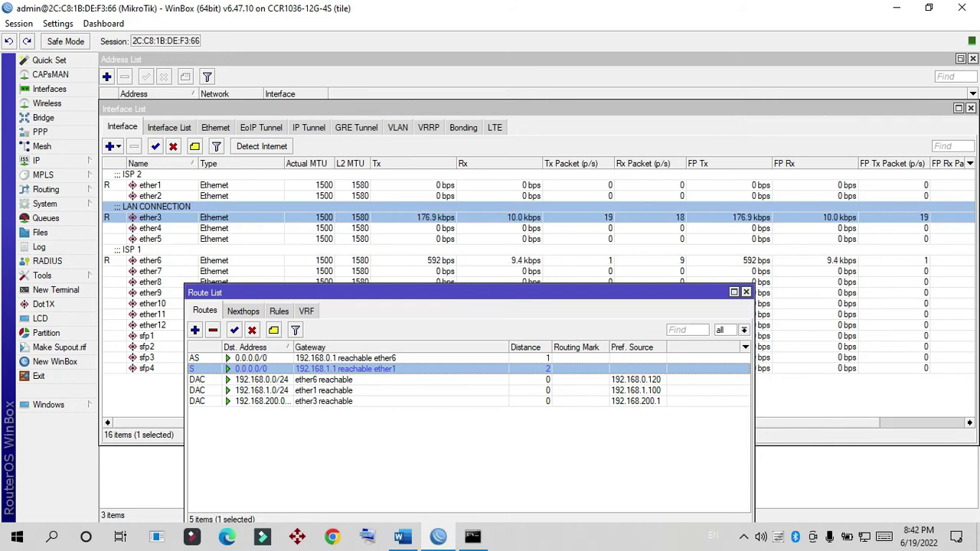
Bring back the continuous ping window, shrink it and place it over the route list, leaving the gateways visible to watch the failover
click(473, 536)
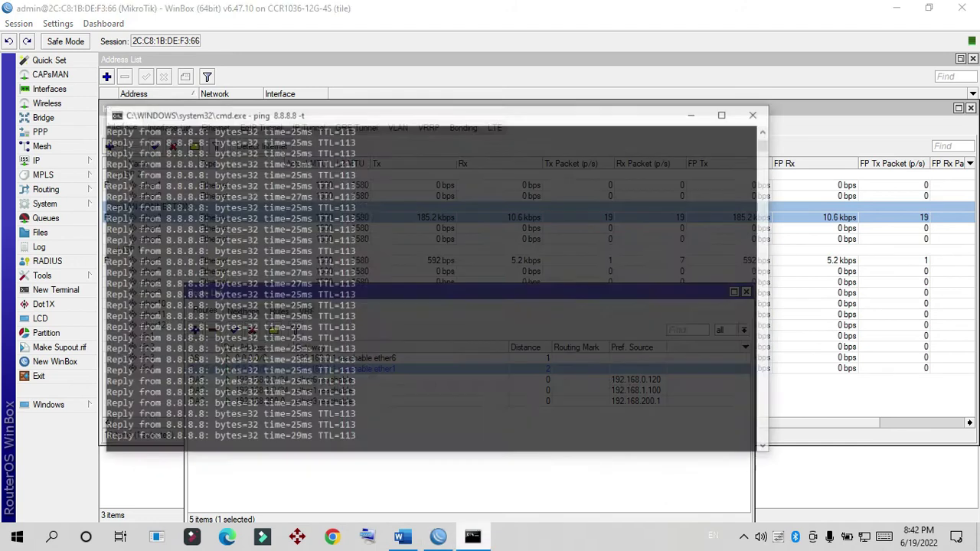
drag(656, 76, 657, 266)
drag(781, 352, 409, 326)
drag(276, 277, 691, 353)
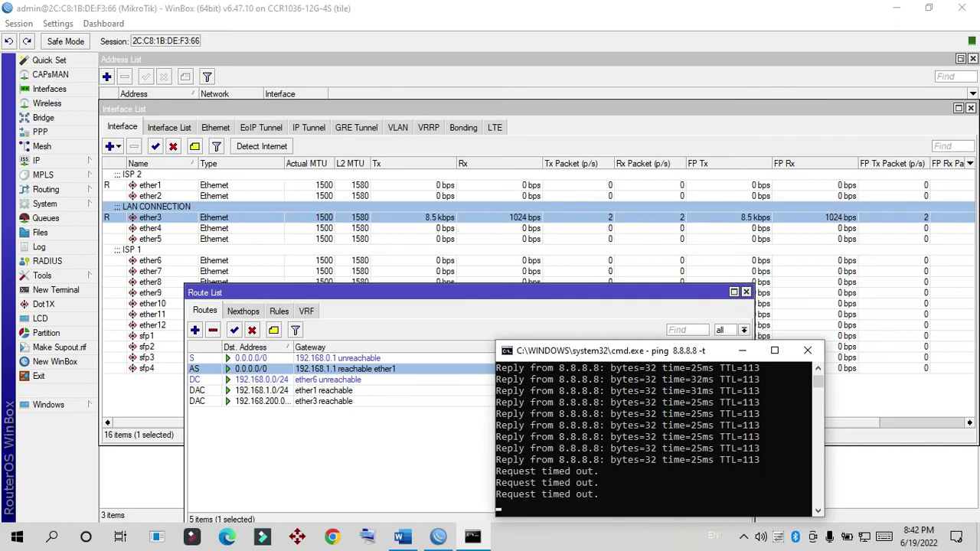
drag(568, 353, 536, 310)
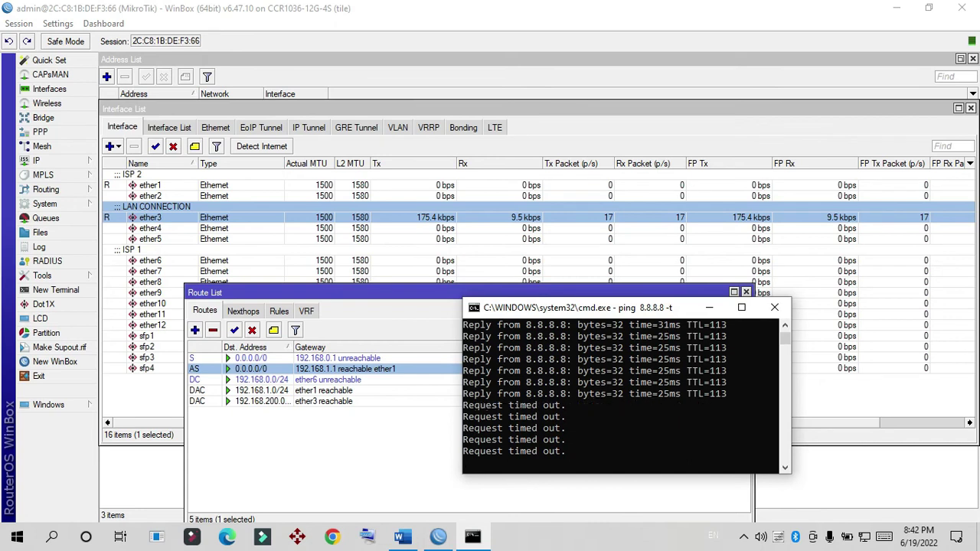
Ping 8.8.8.8 from a second command prompt, then narrow that window and move it clear of the interface traffic rows
key(super+r)
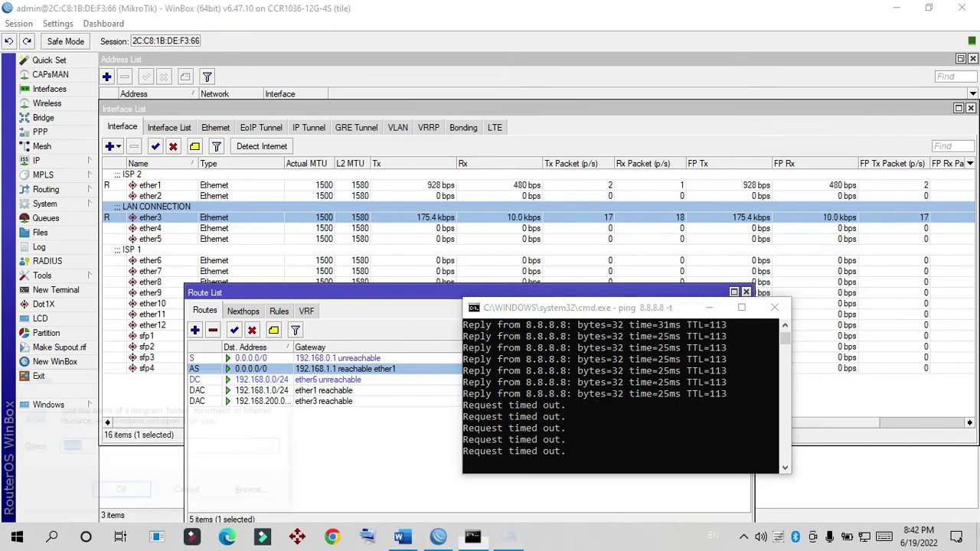
key(Return)
text(ping)
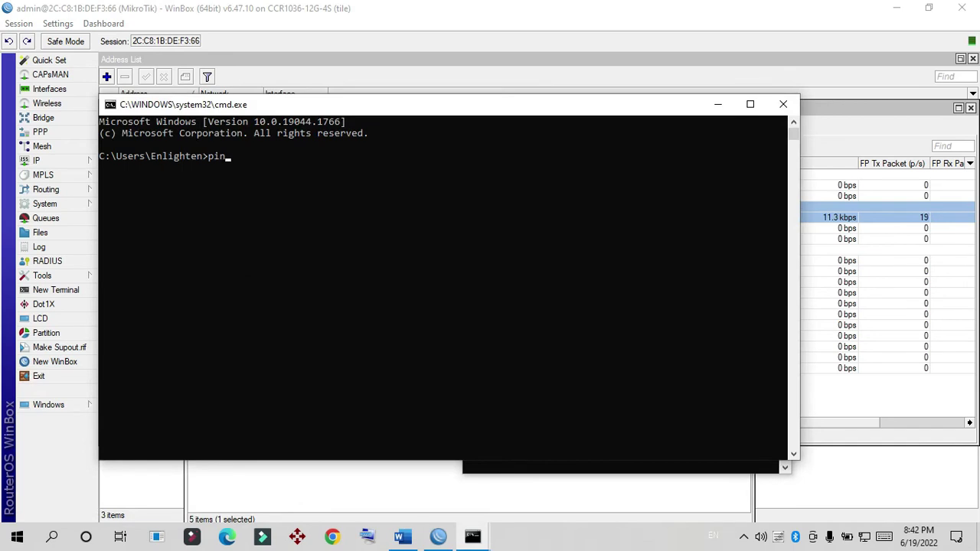
text( 8.8.8.8)
key(Return)
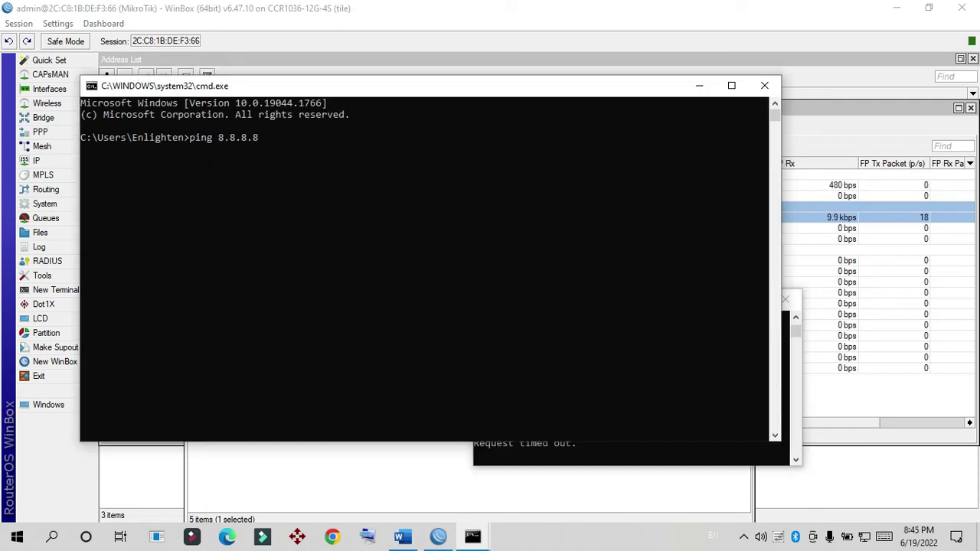
key(Return)
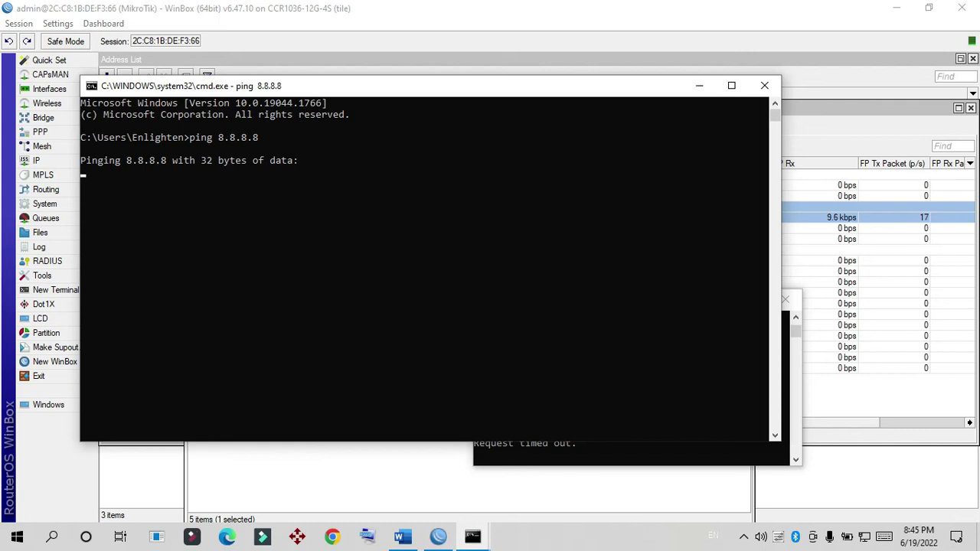
drag(780, 196, 431, 196)
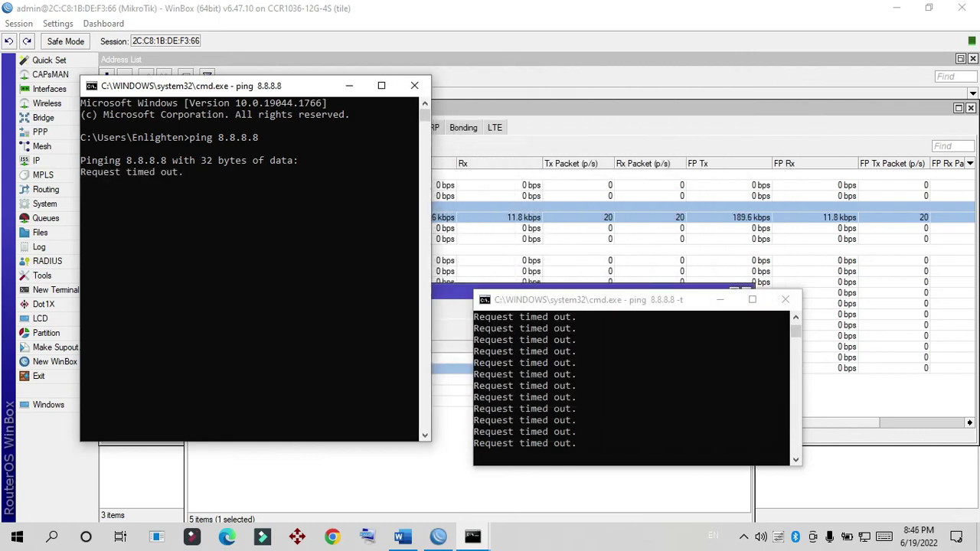
drag(290, 91, 398, 246)
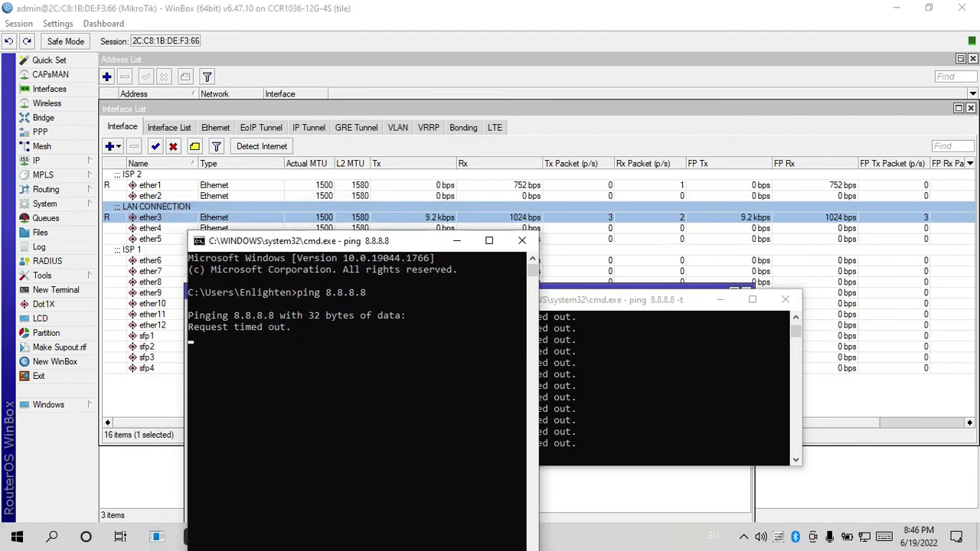
Minimize both ping windows to uncover the route list with its gateways and distances
click(456, 240)
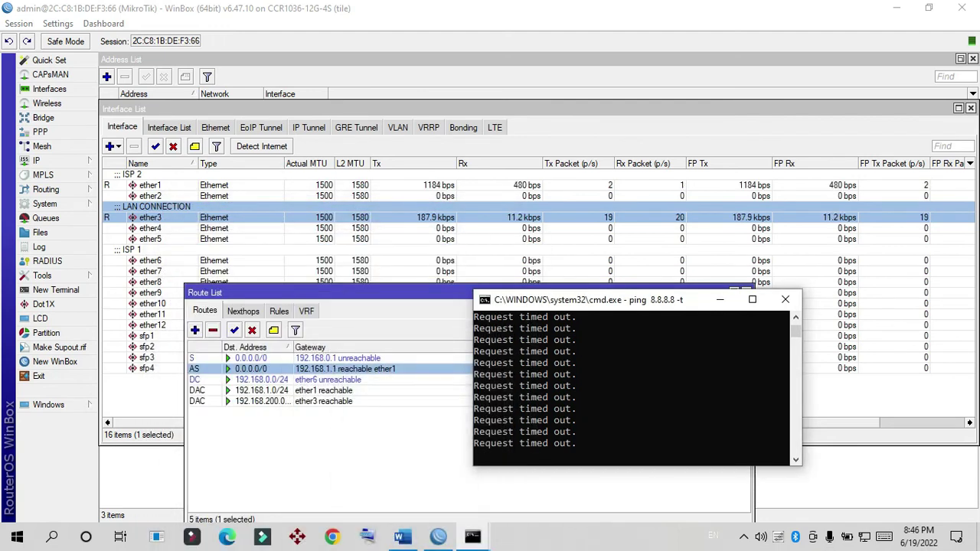
click(720, 299)
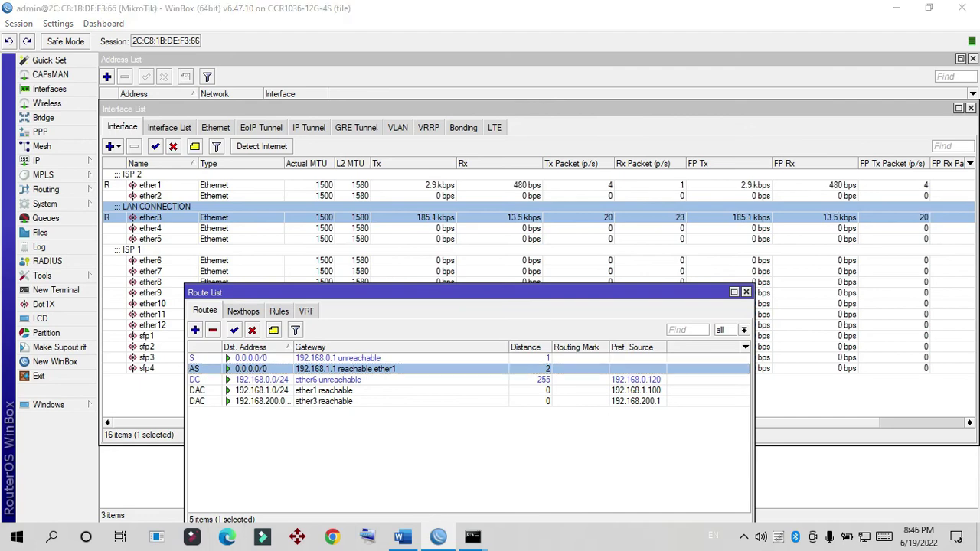
Switch to Microsoft Edge and search the web for "enlighten momin" to test internet access over the backup link
click(227, 536)
text(enlighten momin)
key(Return)
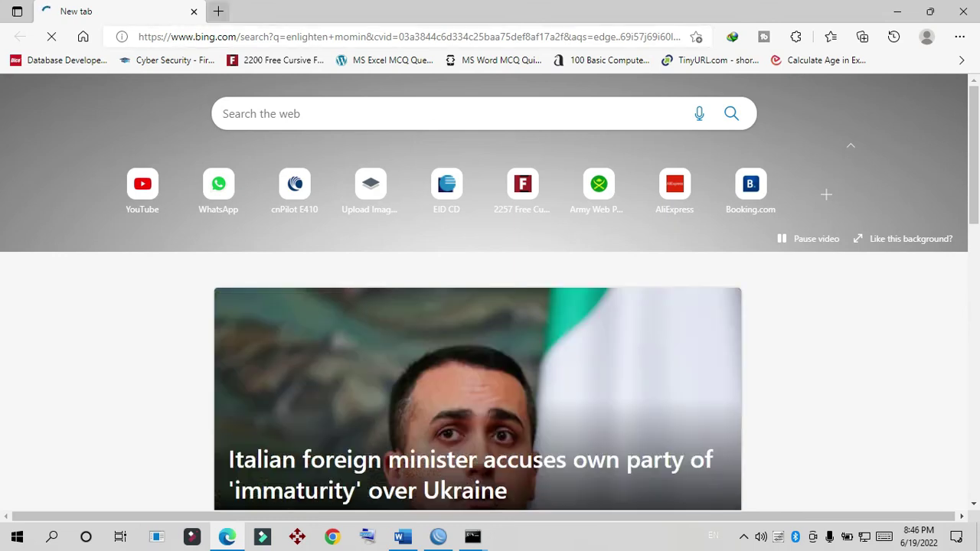
key(ctrl+t)
click(109, 10)
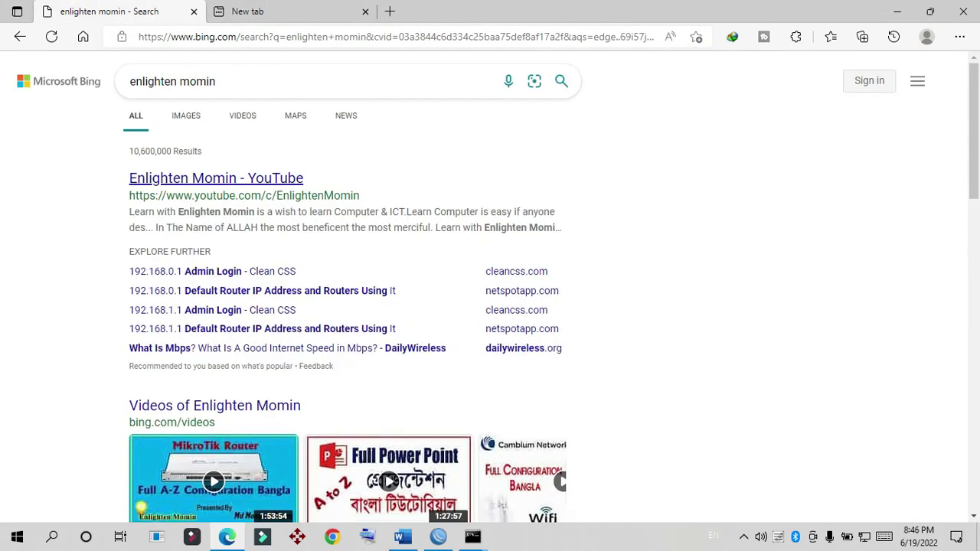
Open the YouTube channel from the search results and close the search results tab and the spare new tab
click(216, 177)
click(194, 11)
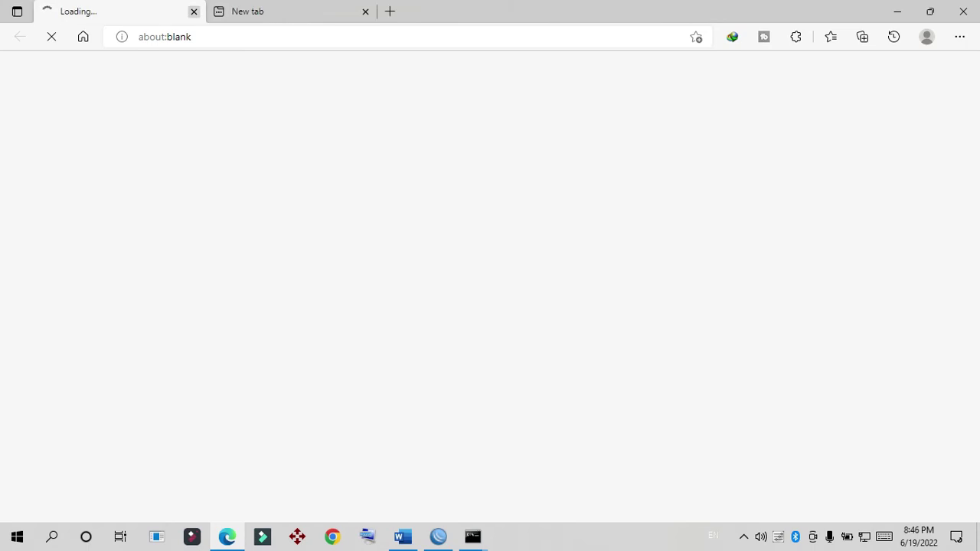
click(365, 11)
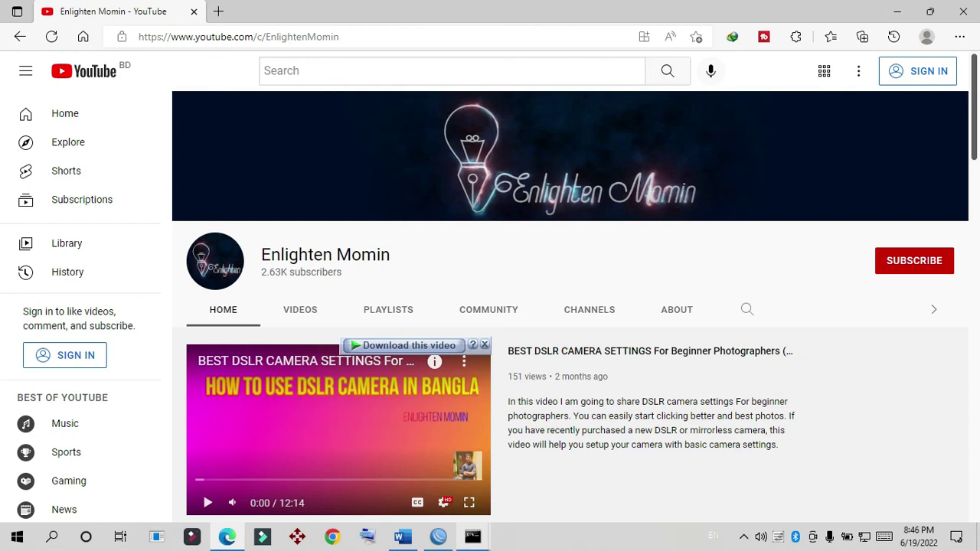
Return to WinBox to check the routes and interface traffic, consulting the ISP and LAN addresses in the Word document
click(472, 537)
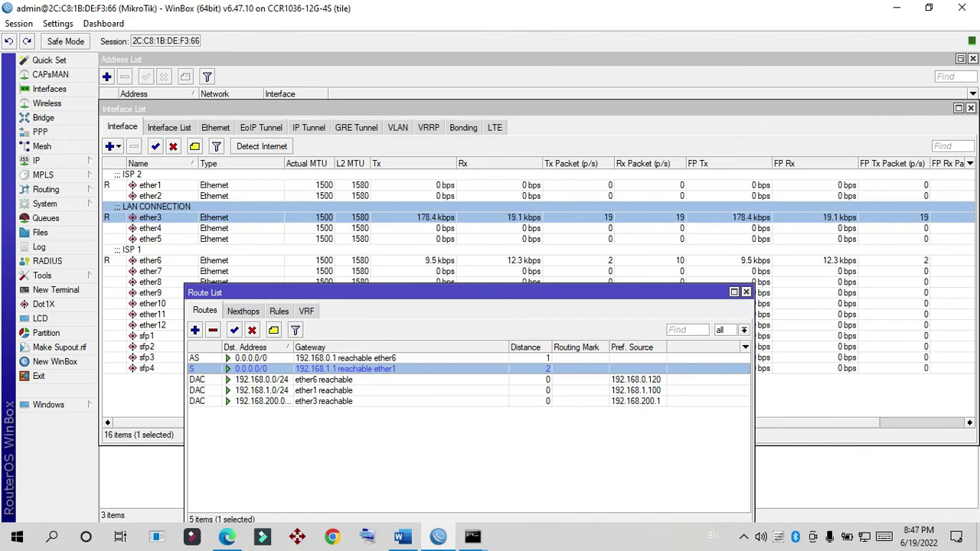
click(402, 536)
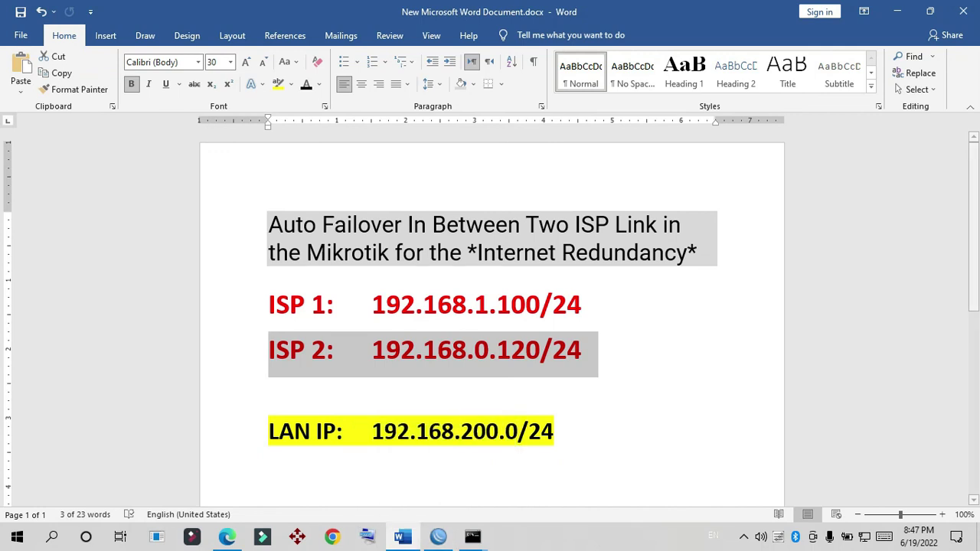
key(alt+Tab)
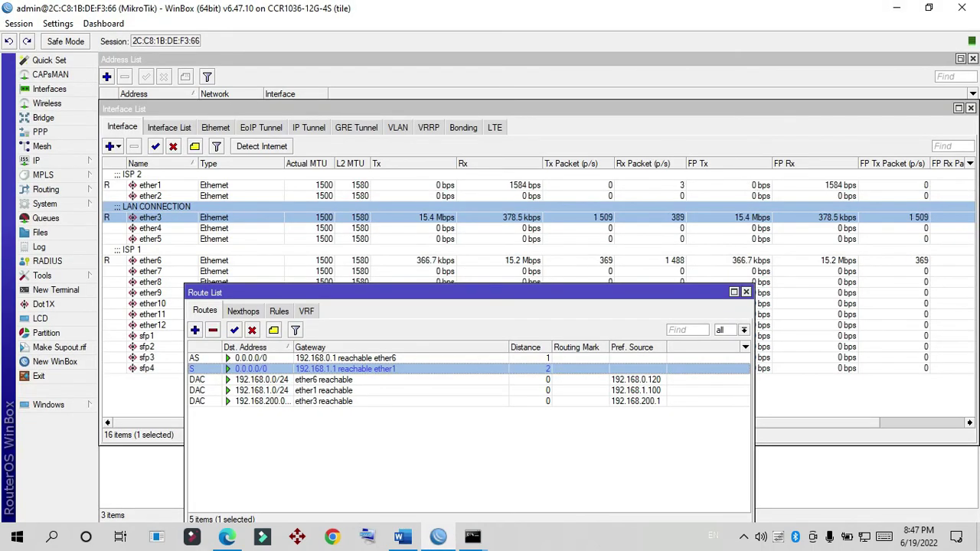